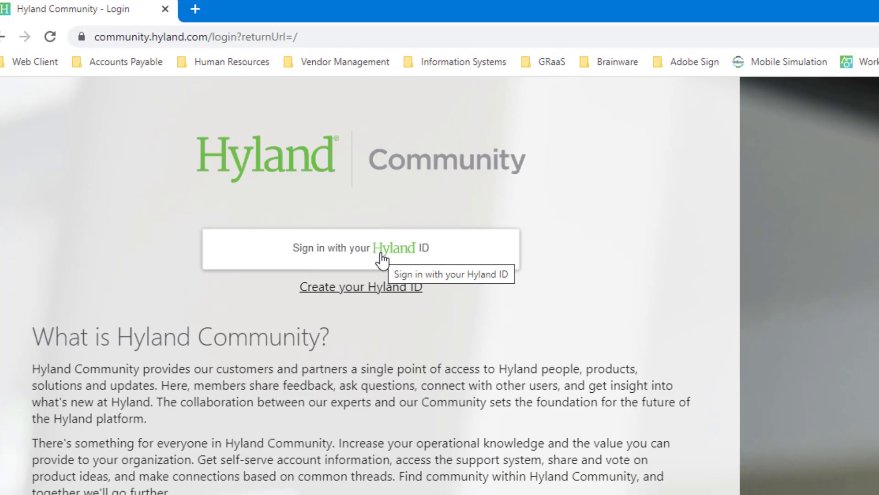
# Sign in to Hyland Community with the remembered e-mail and the account password.
pyautogui.click(409, 313)
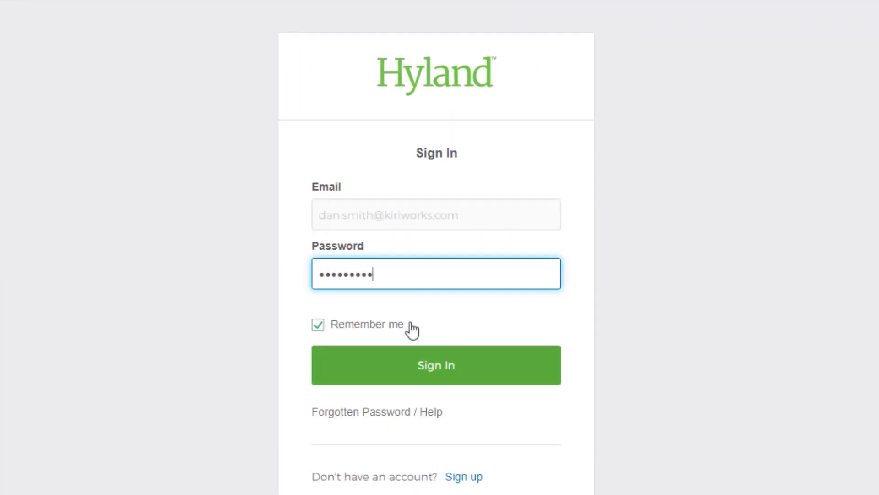
pyautogui.click(414, 365)
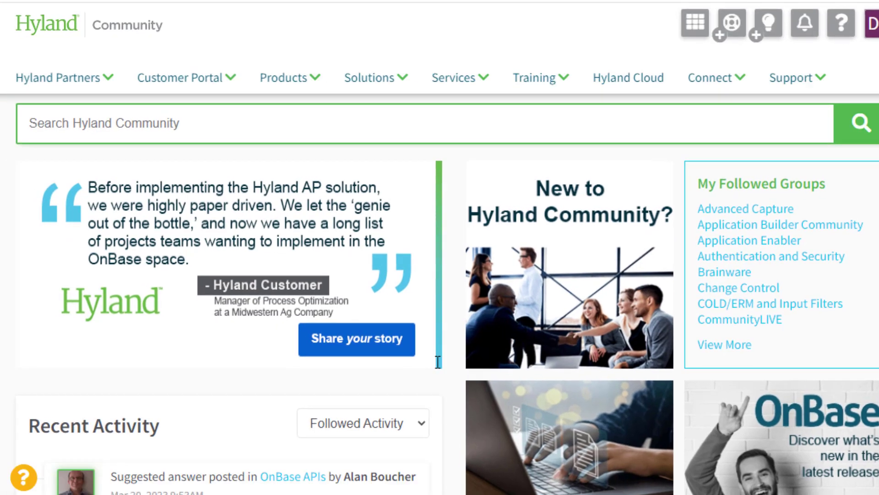
# Search the community for "reporting dashboard sample" and download the Sample Data Providers & Dashboards: Administration & Workflow (ZIP) resource file.
pyautogui.write('reporting da')
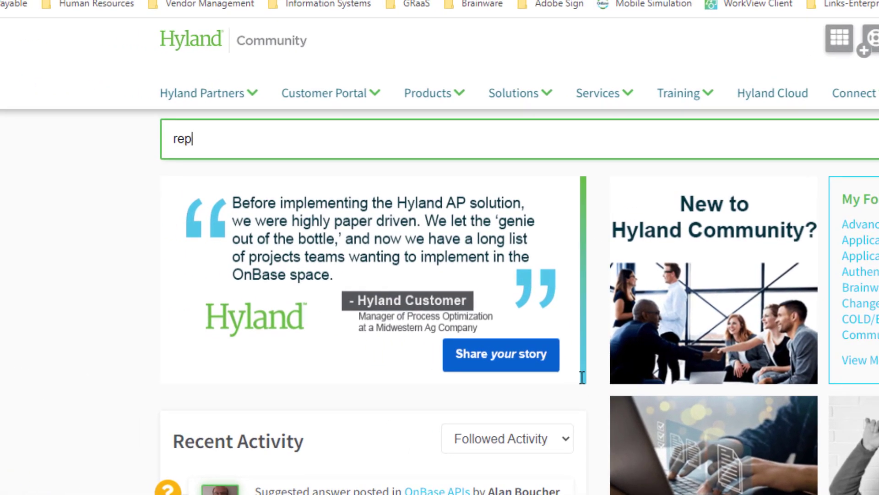
pyautogui.write('shboar')
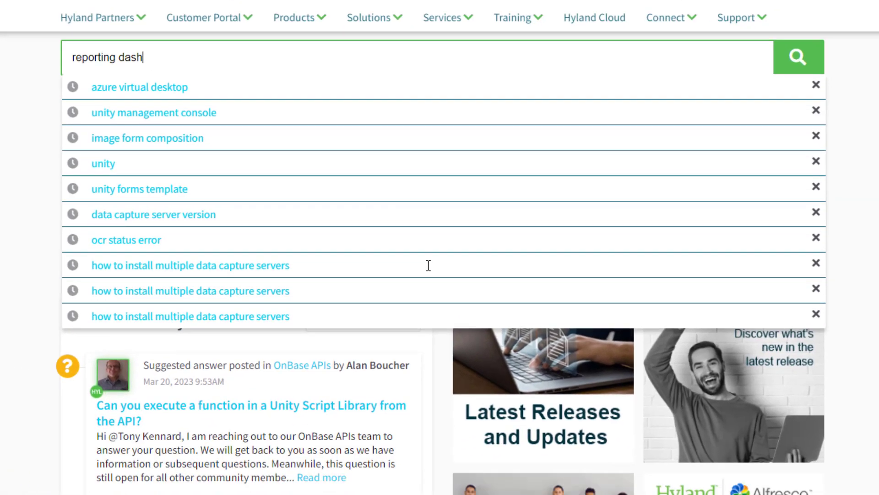
pyautogui.write('d s')
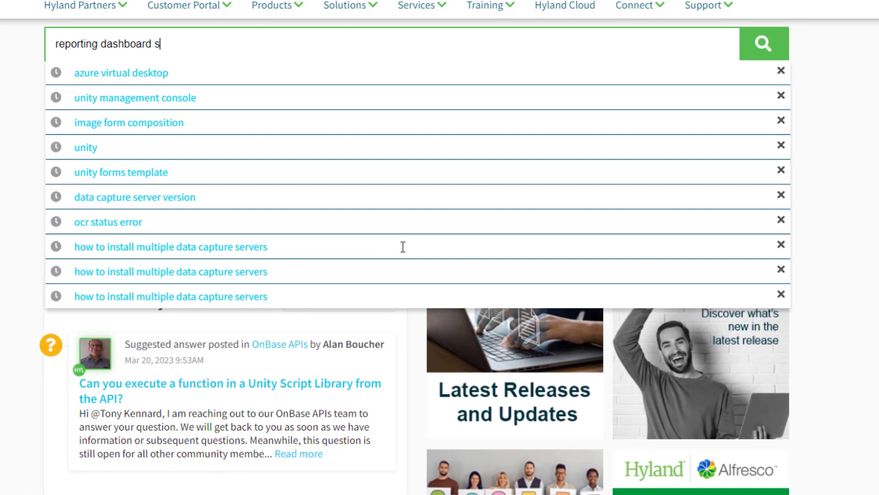
pyautogui.write('ample')
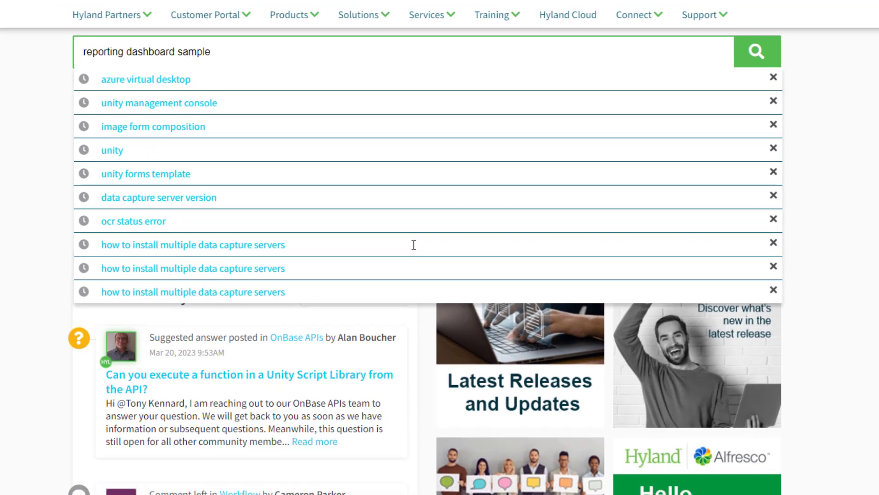
pyautogui.press('Return')
pyautogui.scroll(-1, 430, 241)
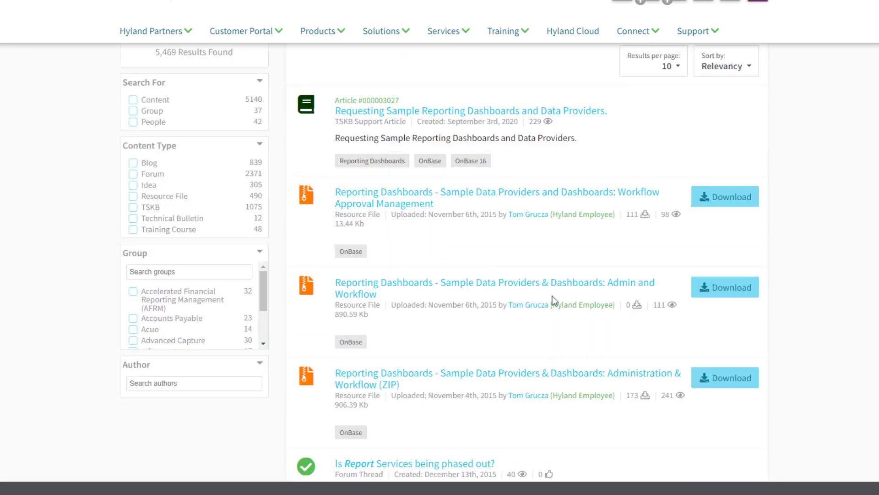
pyautogui.click(727, 379)
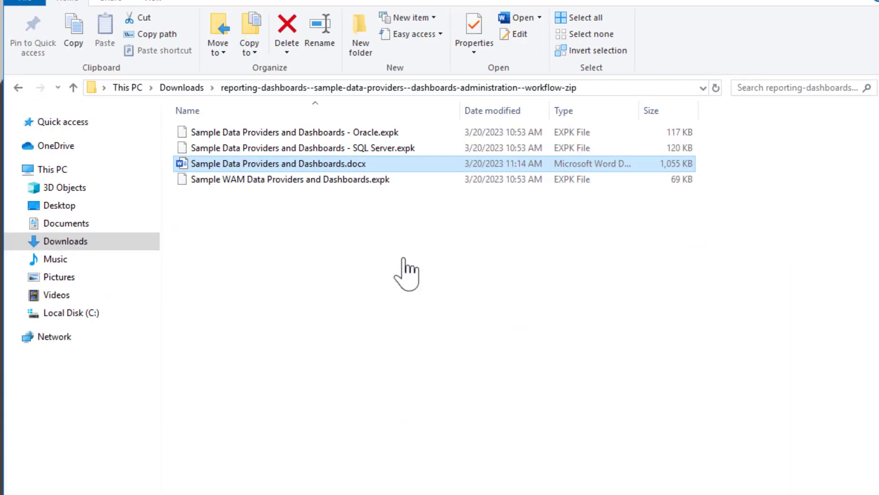
# Open the Sample Data Providers and Dashboards.docx guide from the package and review its descriptions and images of the sample dashboards.
pyautogui.doubleClick(235, 166)
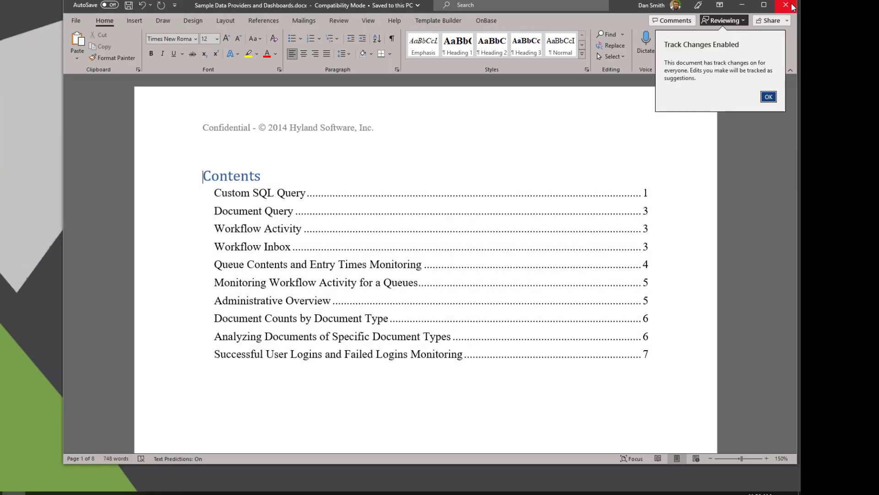
pyautogui.click(770, 97)
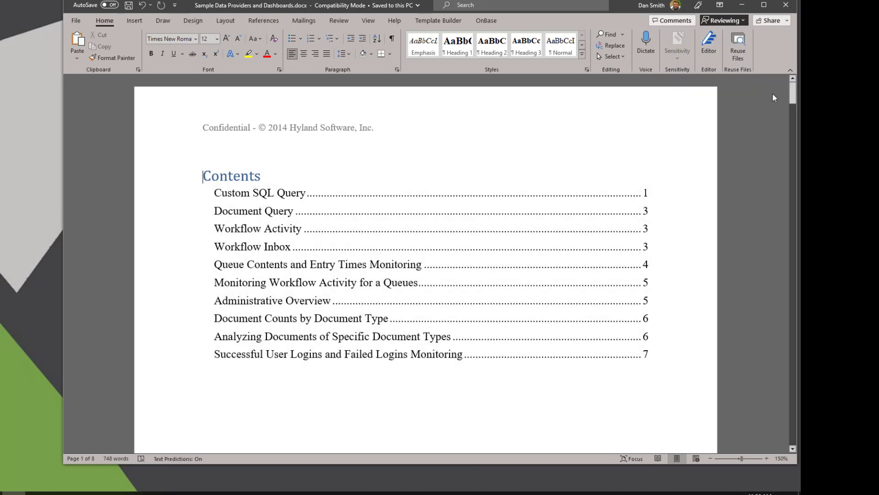
pyautogui.moveTo(792, 88); pyautogui.dragTo(784, 318)
pyautogui.scroll(-15, 789, 169)
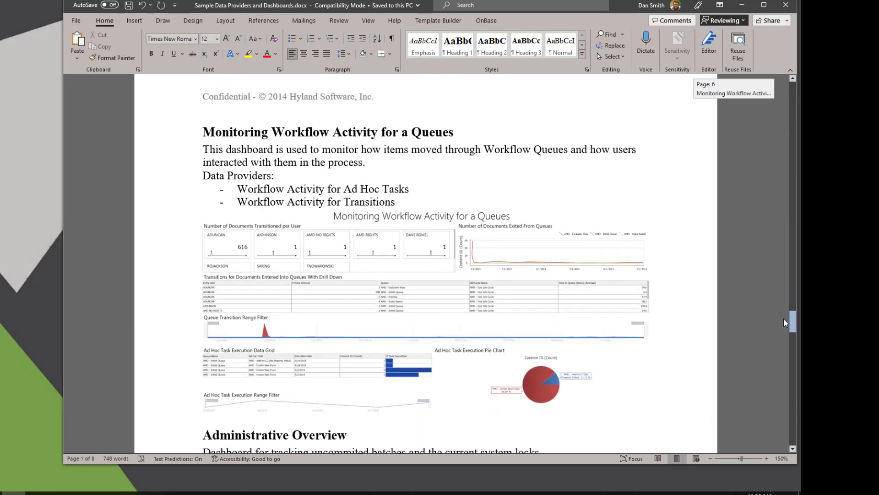
pyautogui.scroll(-1, 784, 317)
pyautogui.scroll(-10, 784, 318)
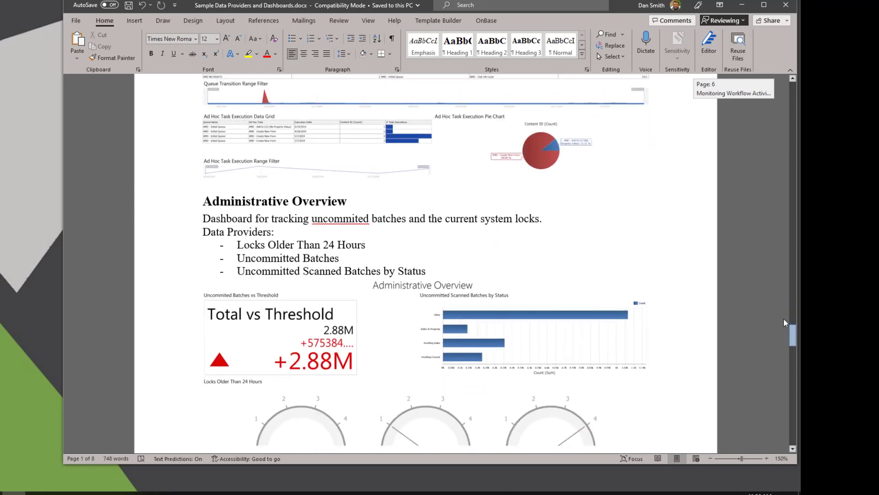
pyautogui.scroll(-12, 785, 322)
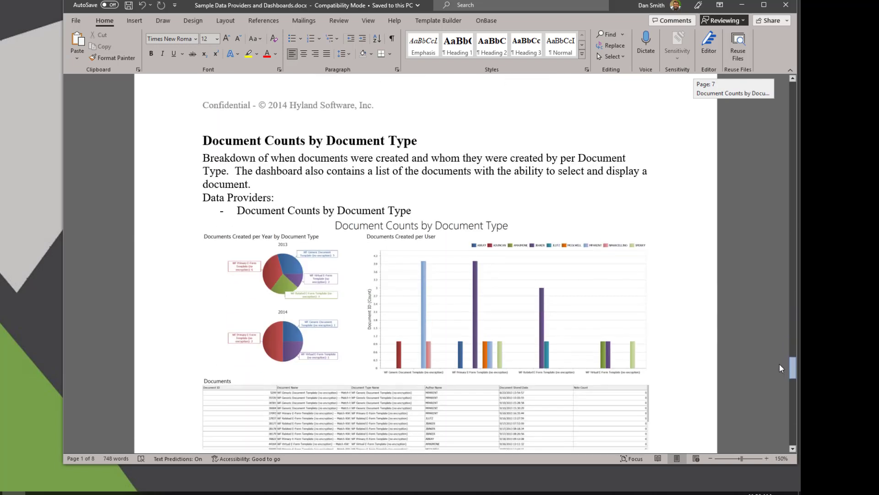
pyautogui.scroll(2, 780, 368)
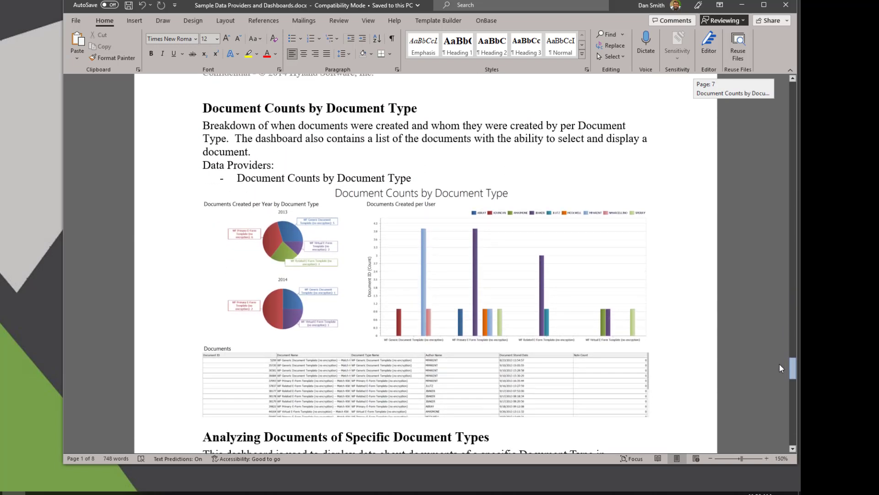
pyautogui.scroll(-10, 779, 367)
pyautogui.scroll(-12, 780, 368)
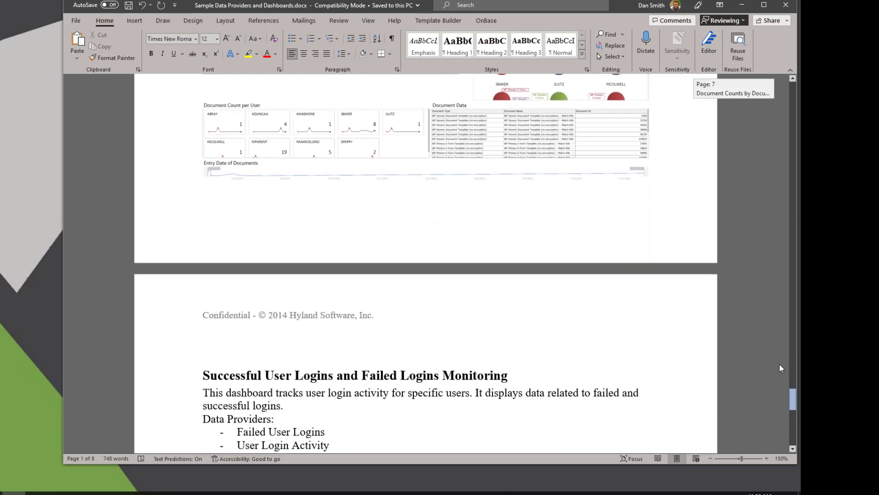
pyautogui.scroll(-4, 824, 358)
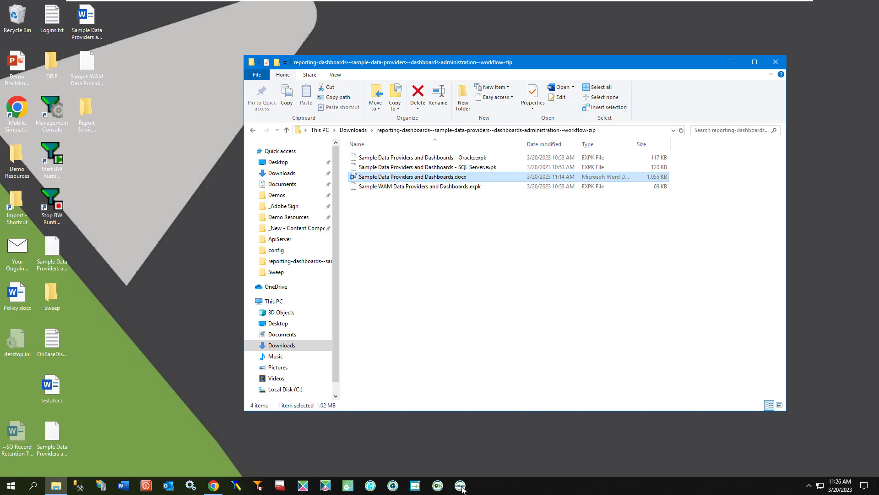
# Switch to the OnBase client and log in as MANAGER with the account password.
pyautogui.click(461, 485)
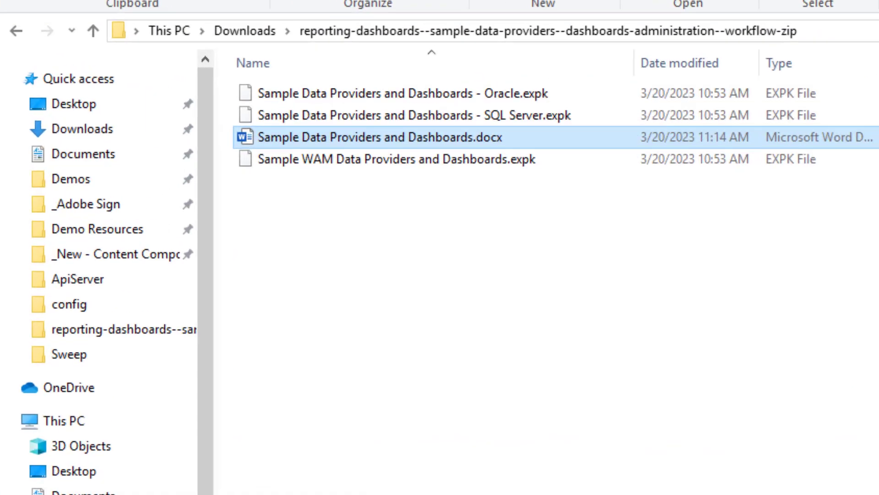
pyautogui.write('MANAGER')
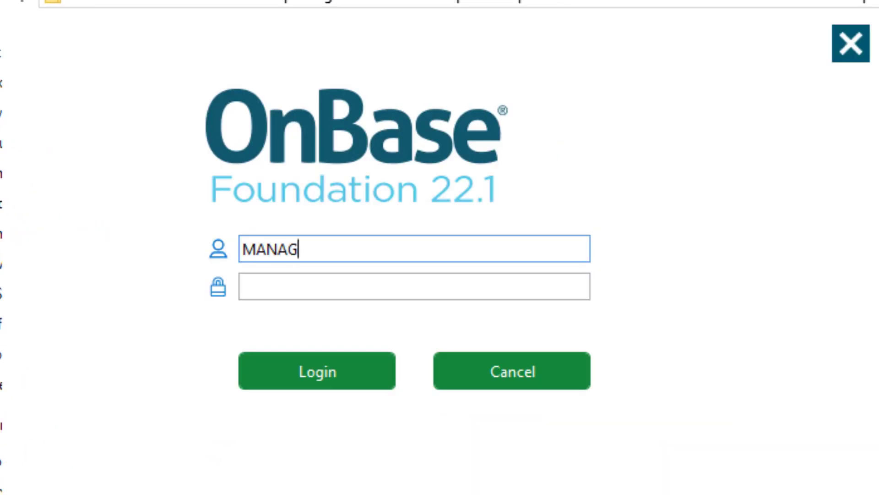
pyautogui.press('Tab')
pyautogui.write('********')
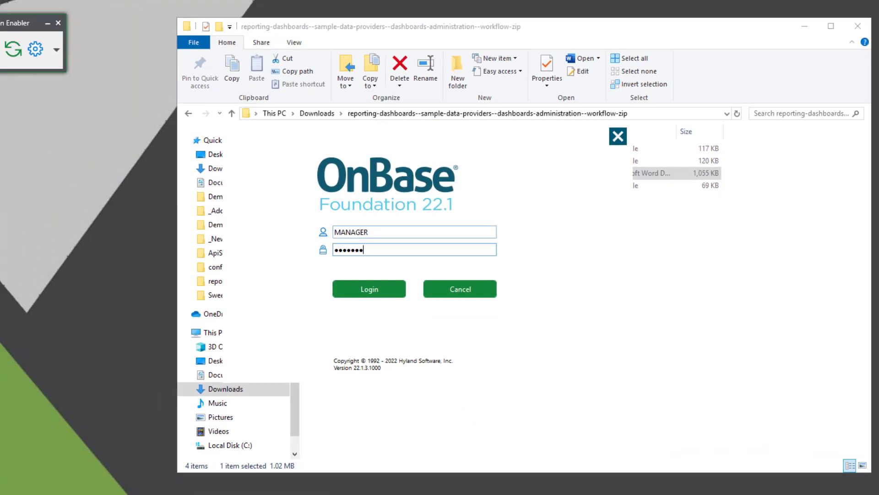
pyautogui.press('Return')
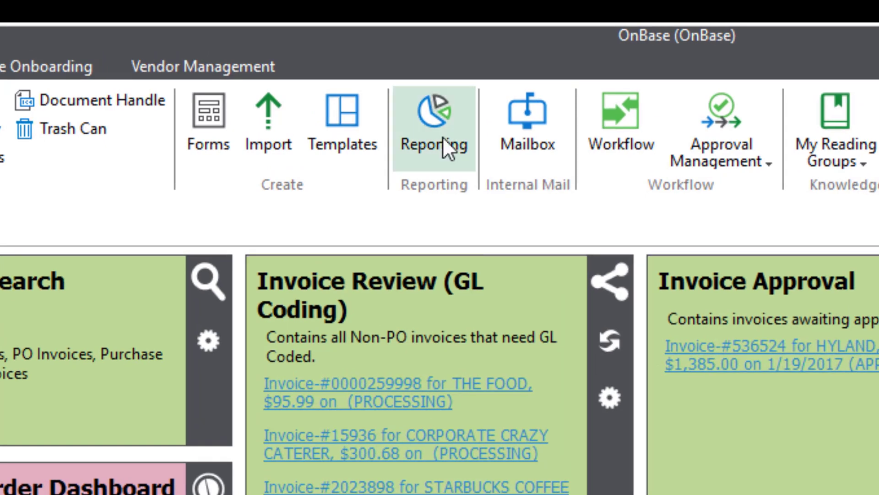
# Open the administration area of the reporting dashboards and start a configuration import.
pyautogui.click(443, 136)
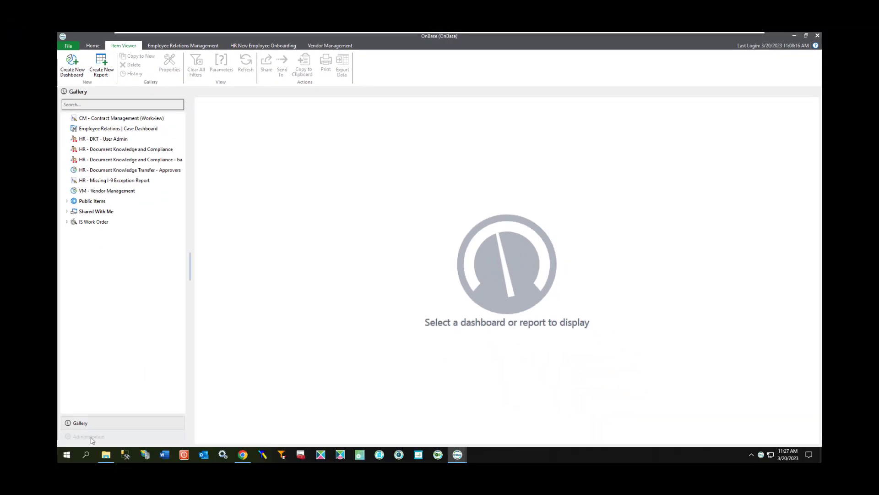
pyautogui.click(91, 437)
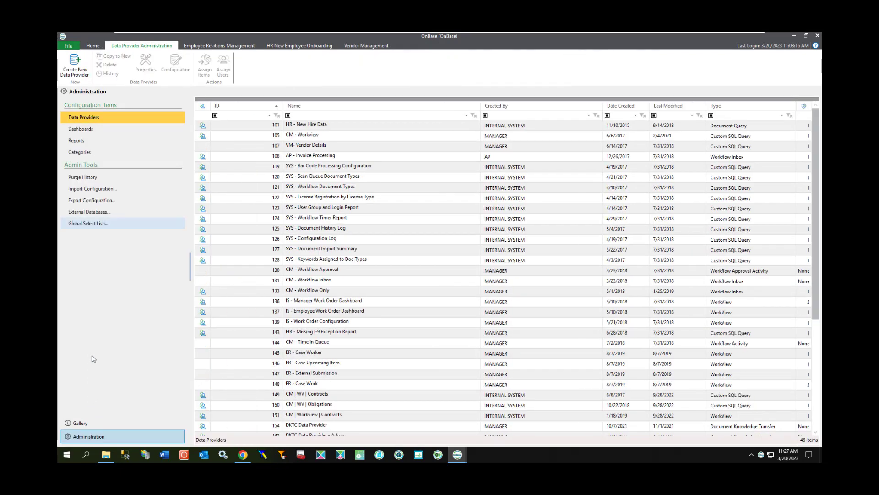
pyautogui.click(95, 190)
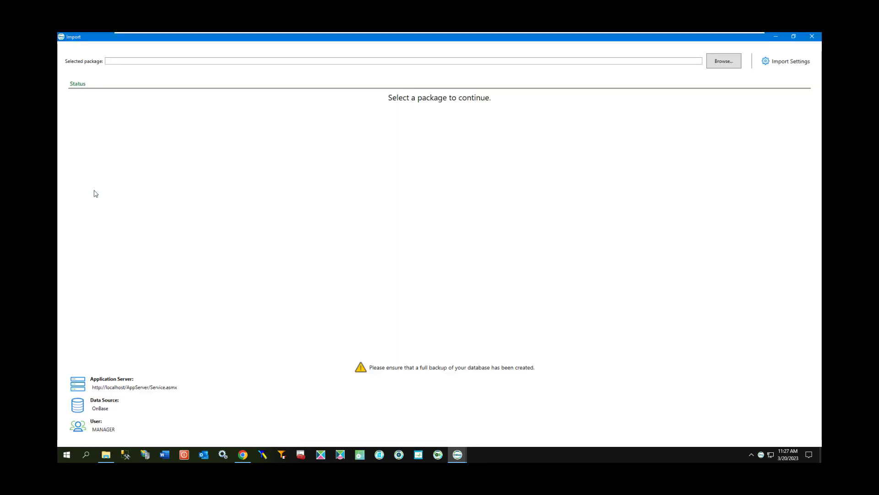
# Load the Sample Data Providers and Dashboards - SQL Server package from the extracted reporting-dashboards folder in Downloads.
pyautogui.click(711, 65)
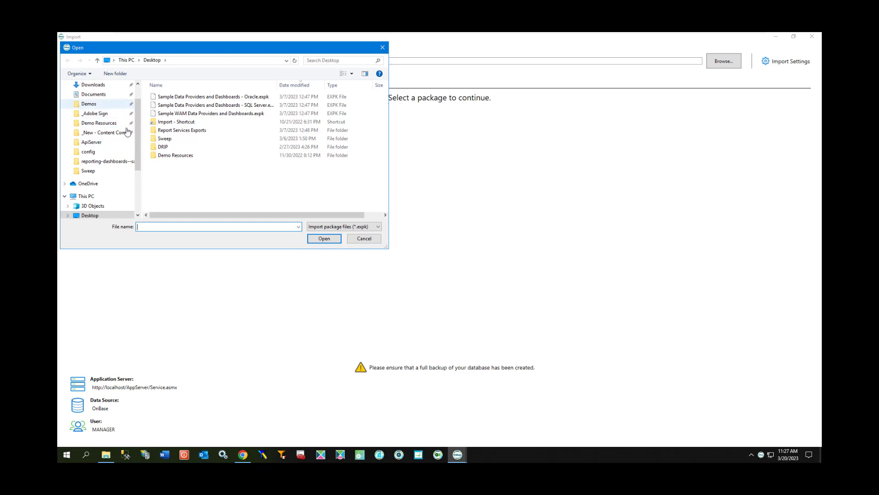
pyautogui.click(95, 85)
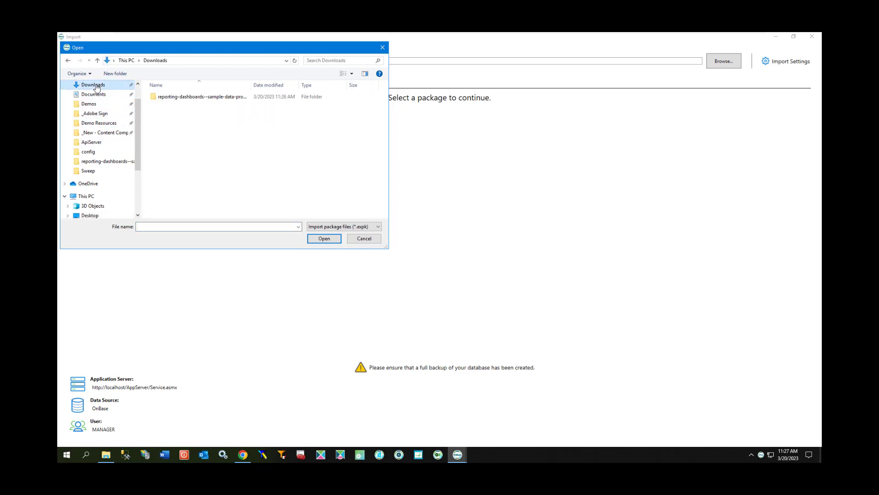
pyautogui.doubleClick(188, 97)
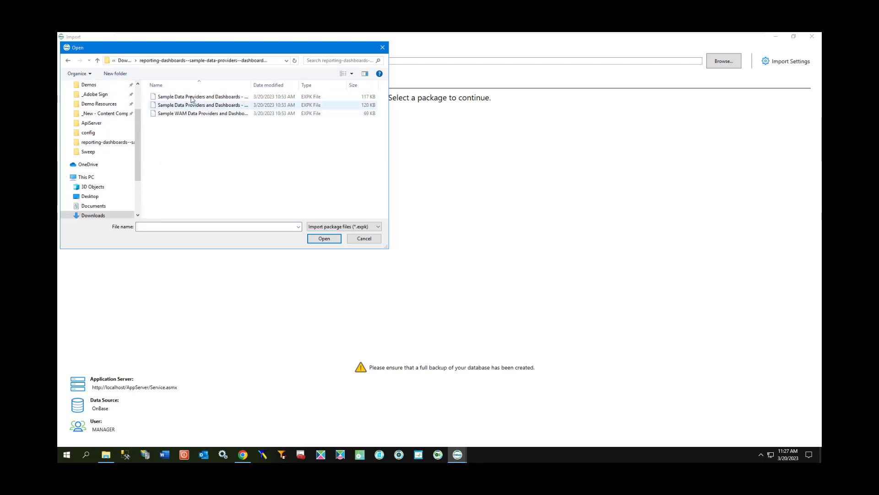
pyautogui.moveTo(253, 86); pyautogui.dragTo(294, 86)
pyautogui.click(258, 106)
pyautogui.doubleClick(257, 107)
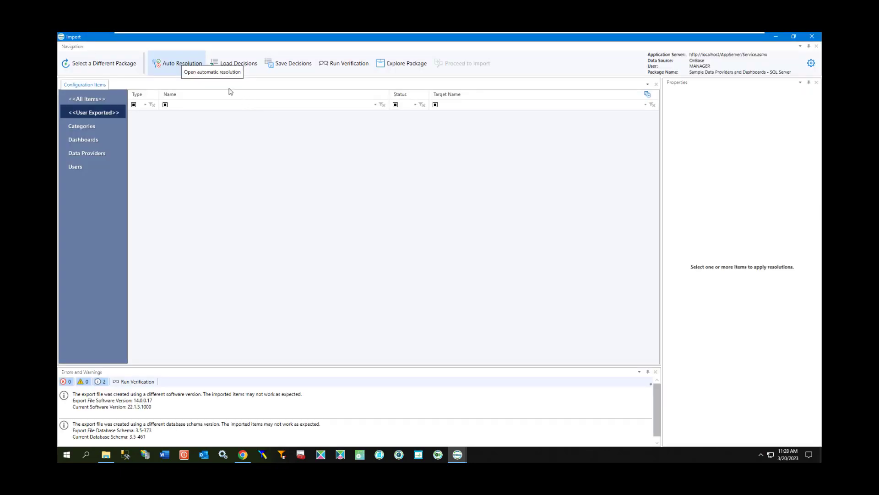
# Automatically resolve all package items with unmatched items created, then run the import and exit the wizard.
pyautogui.click(183, 67)
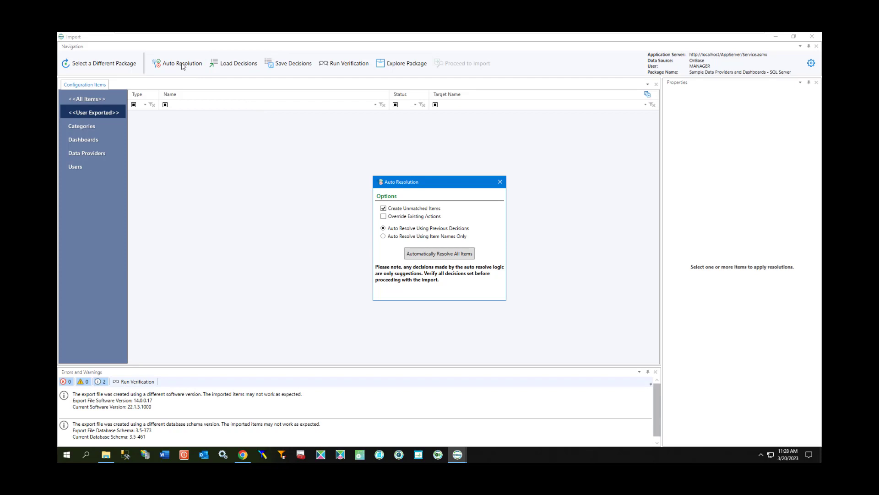
pyautogui.click(426, 255)
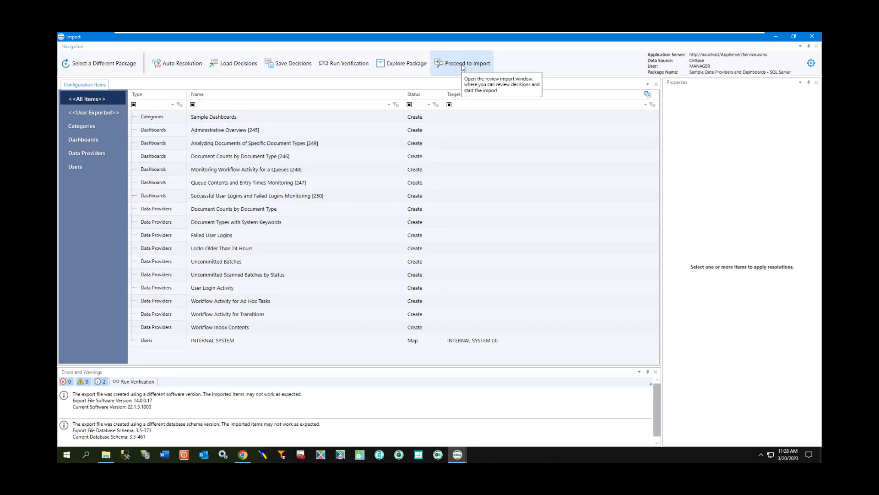
pyautogui.click(462, 67)
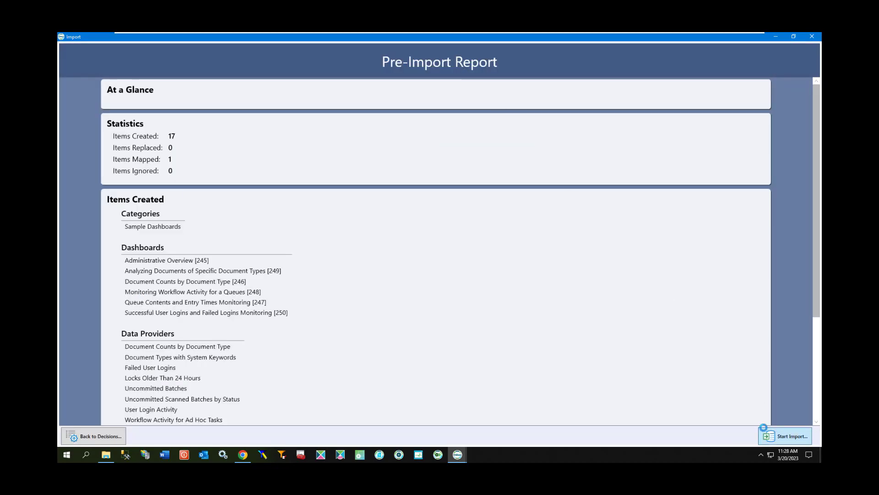
pyautogui.click(763, 428)
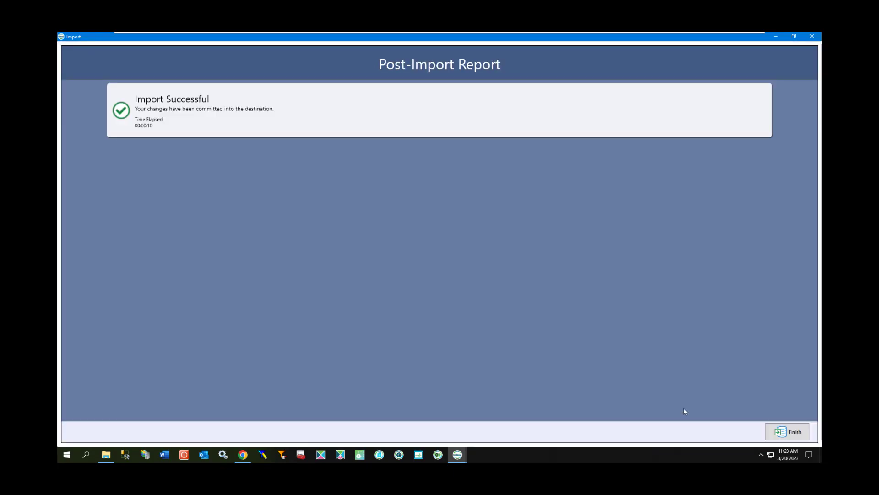
pyautogui.click(788, 432)
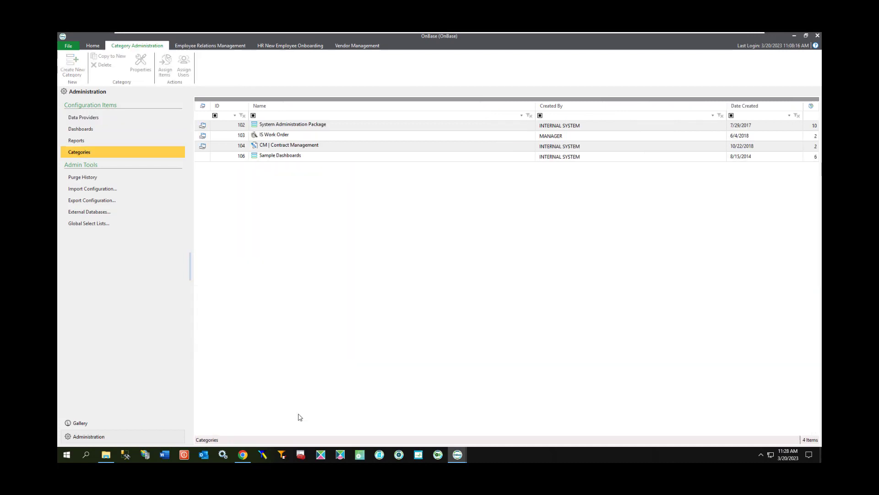
# Check the imported Sample Dashboards category and sort the dashboards list by Date Created, oldest first, to inspect the imported dashboards.
pyautogui.click(289, 156)
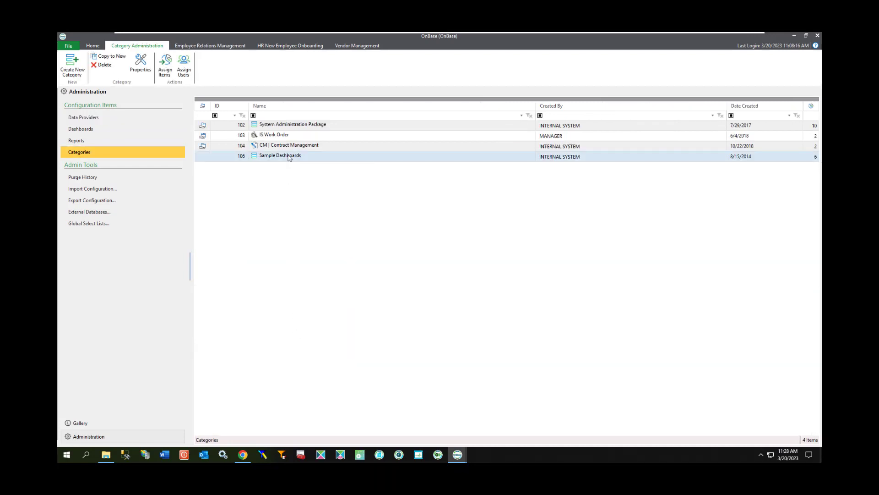
pyautogui.click(78, 129)
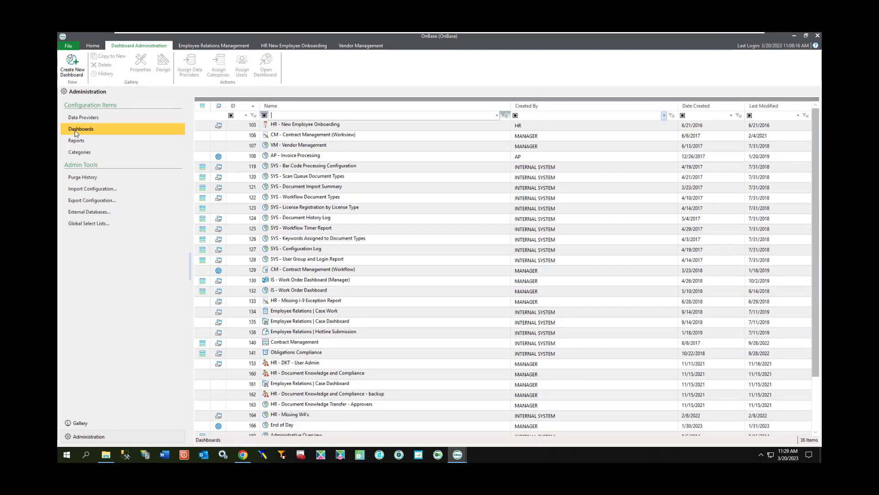
pyautogui.click(713, 106)
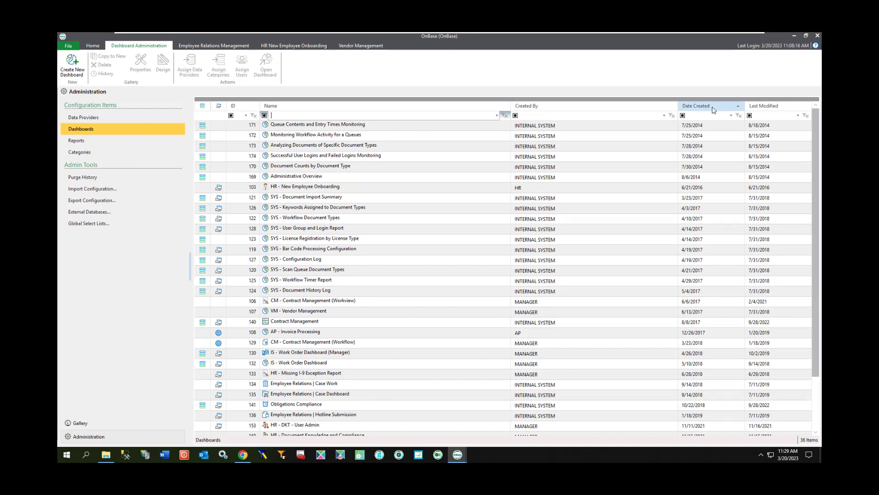
pyautogui.moveTo(307, 137)
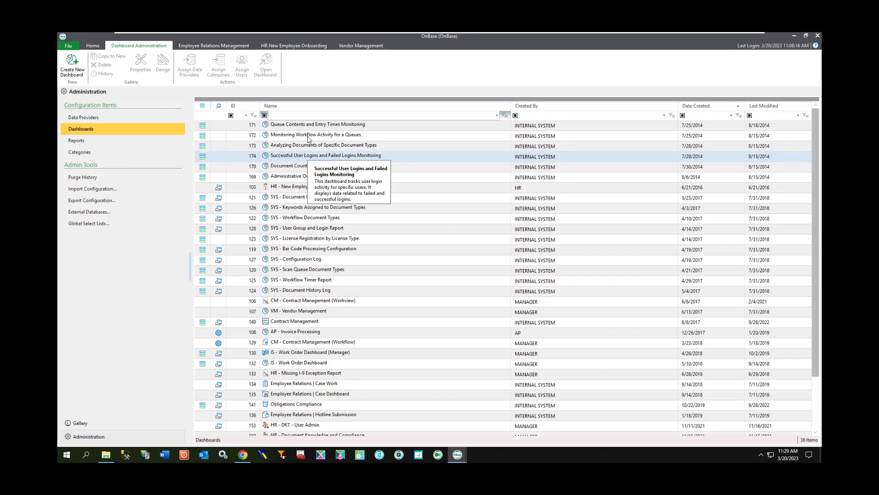
# Open the list of data providers and examine the newly imported entries dated 2014.
pyautogui.moveTo(310, 170)
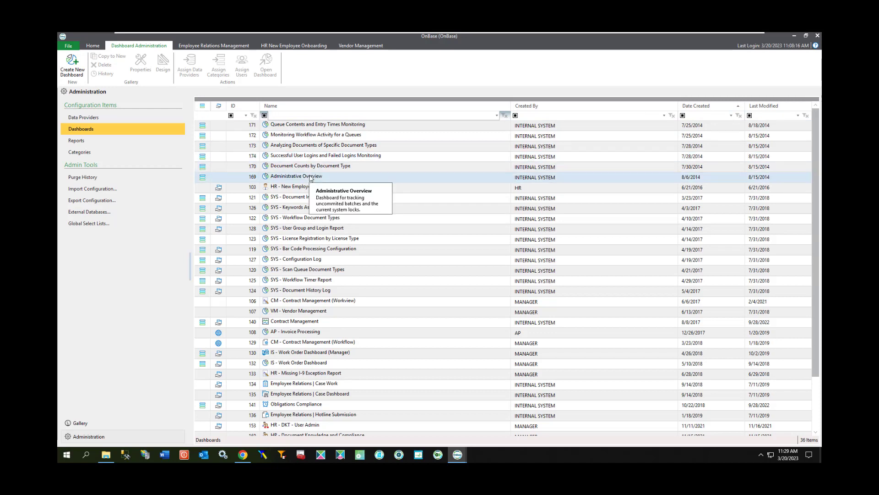
pyautogui.click(96, 118)
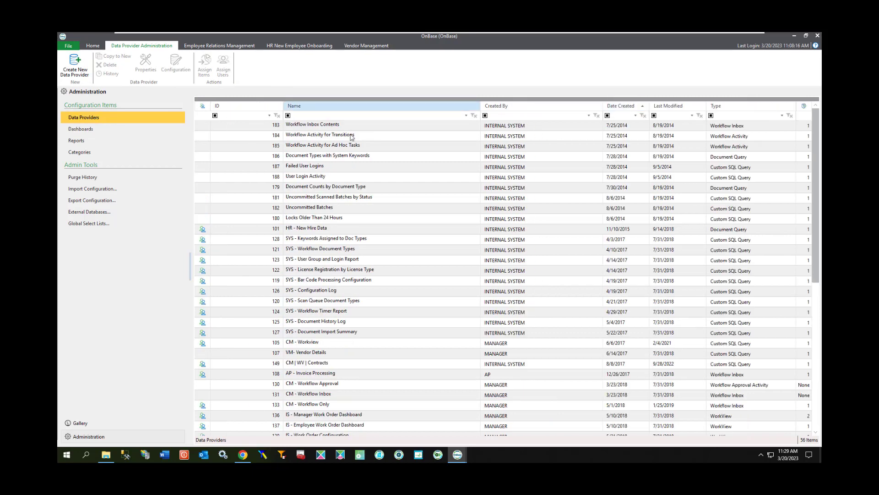
pyautogui.moveTo(365, 138)
pyautogui.press('Down')
pyautogui.press('Down')
pyautogui.press('Down')
pyautogui.press('Down')
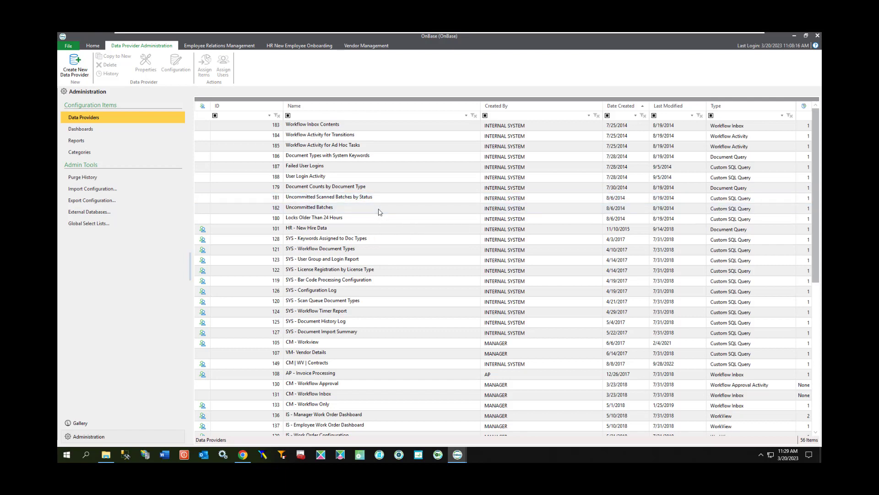
# Assign the MANAGER user to the Workflow Inbox Contents data provider.
pyautogui.click(294, 125)
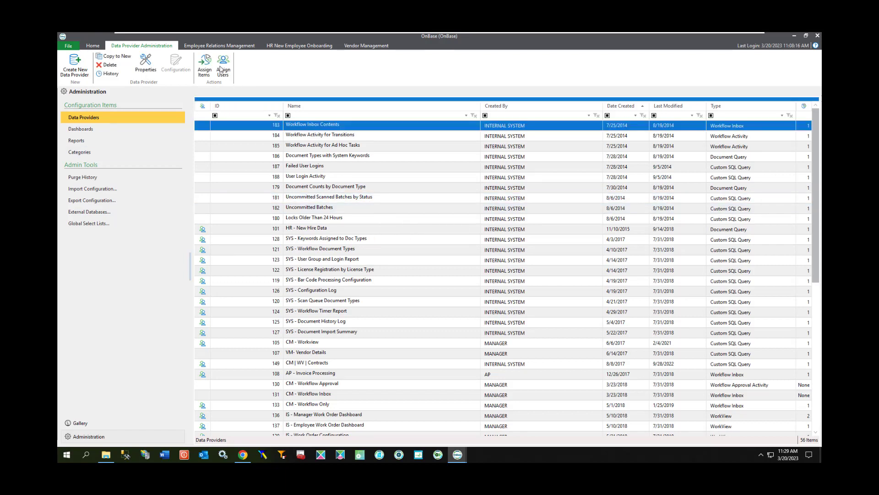
pyautogui.click(219, 68)
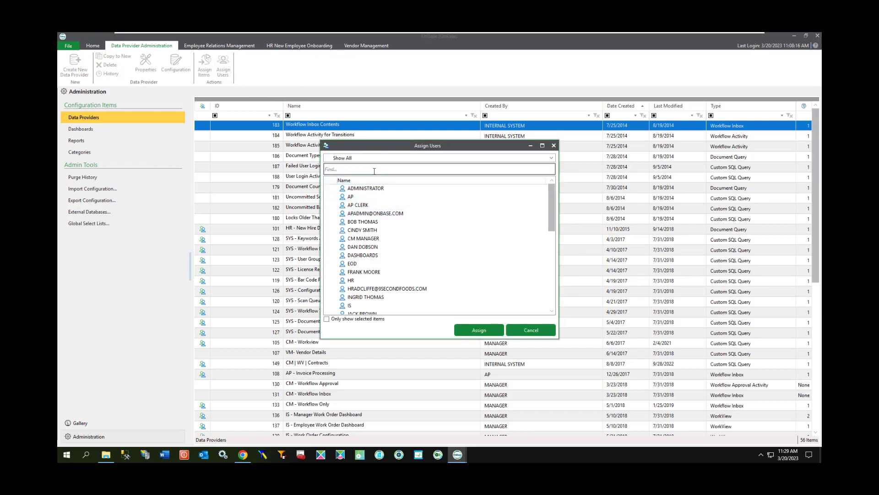
pyautogui.write('man')
pyautogui.moveTo(335, 200)
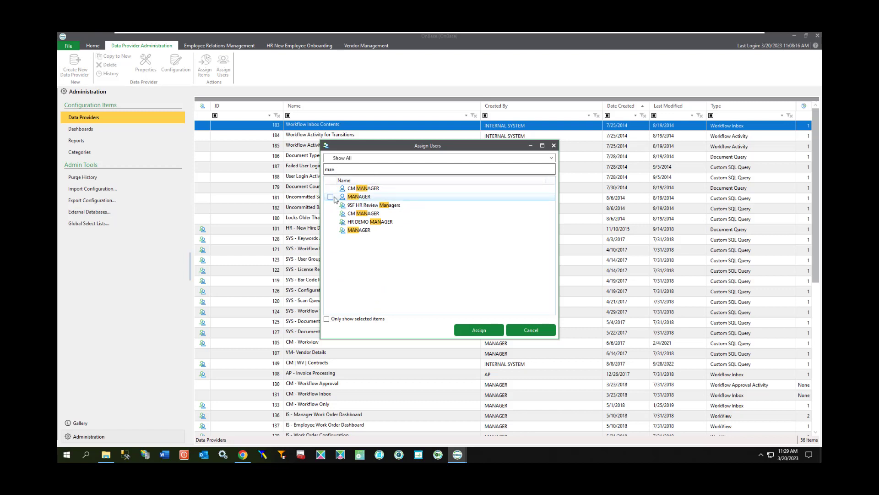
pyautogui.click(476, 334)
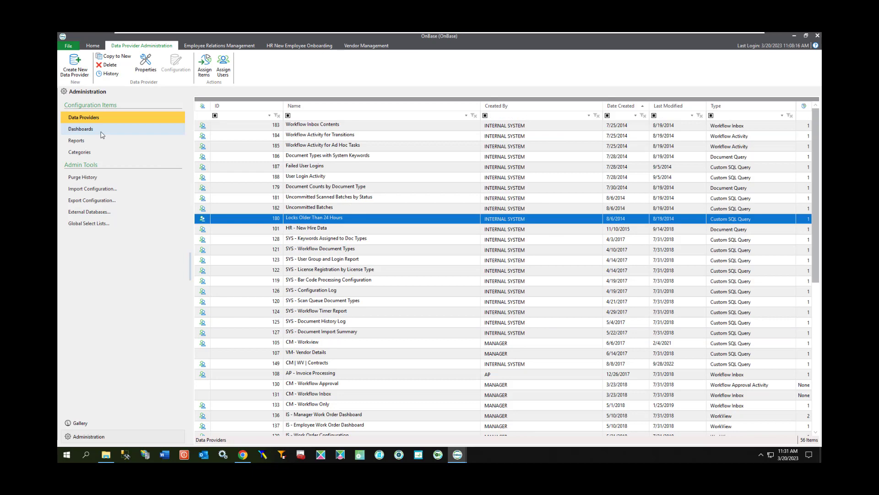
# Return to the dashboards list and assign the MANAGER user to the Queue Contents and Entry Times Monitoring dashboard.
pyautogui.click(102, 134)
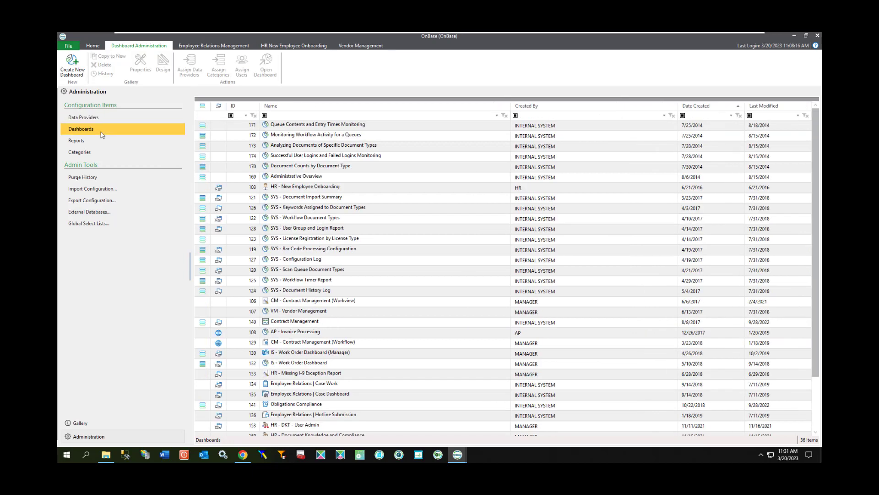
pyautogui.click(294, 124)
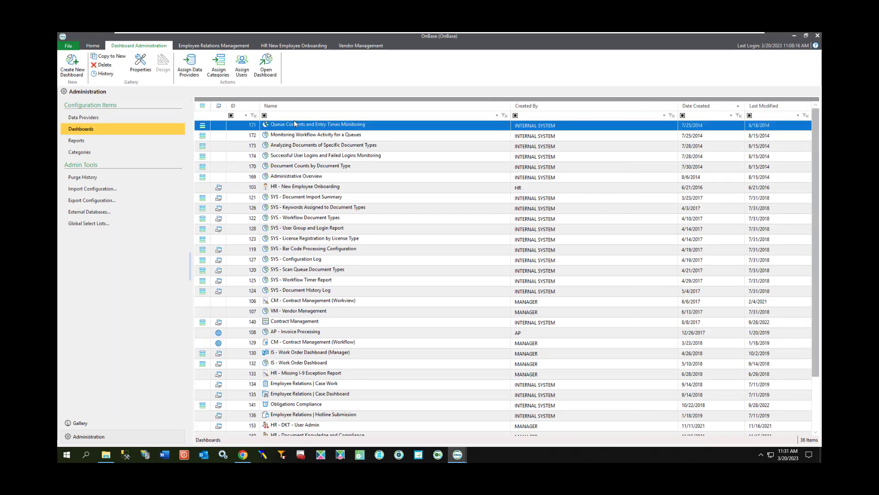
pyautogui.click(246, 68)
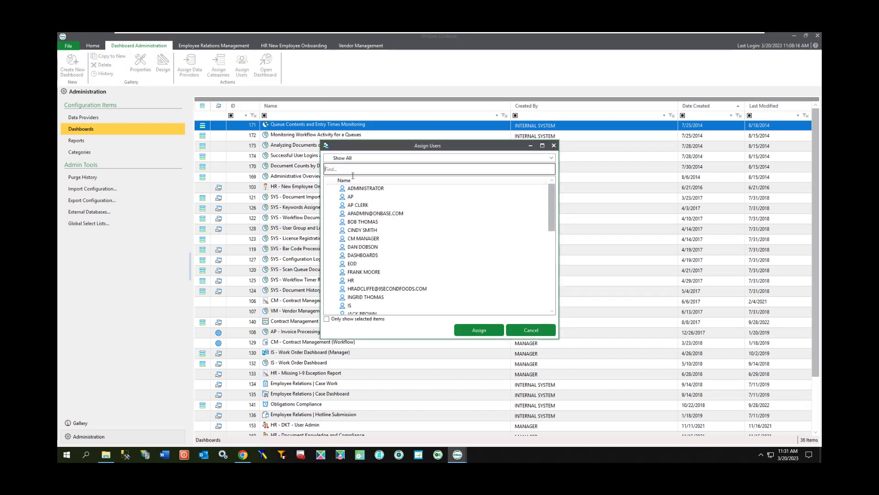
pyautogui.write('m')
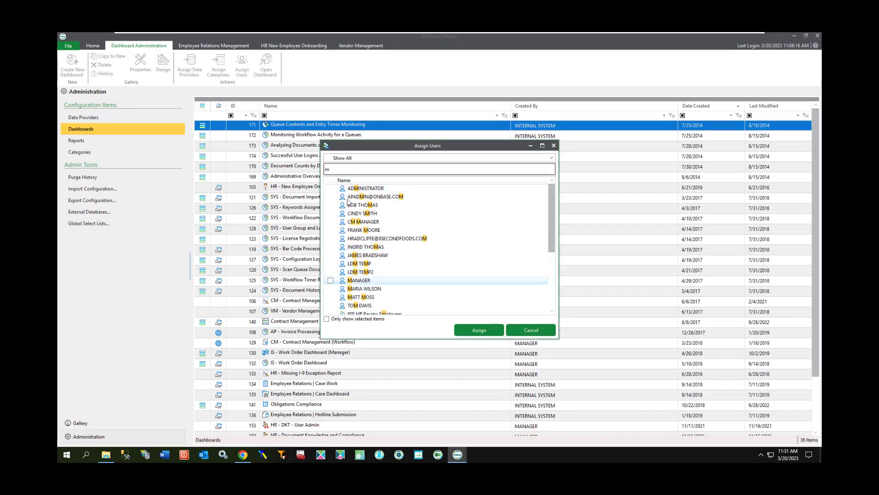
pyautogui.click(479, 329)
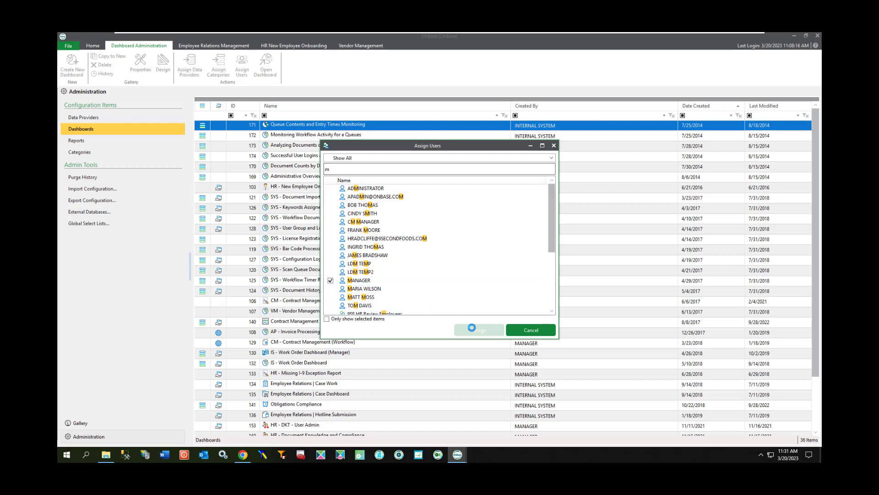
# Assign the MANAGER user to the five dashboards from Monitoring Workflow Activity for a Queues through Administrative Overview at once.
pyautogui.moveTo(291, 139); pyautogui.dragTo(303, 180)
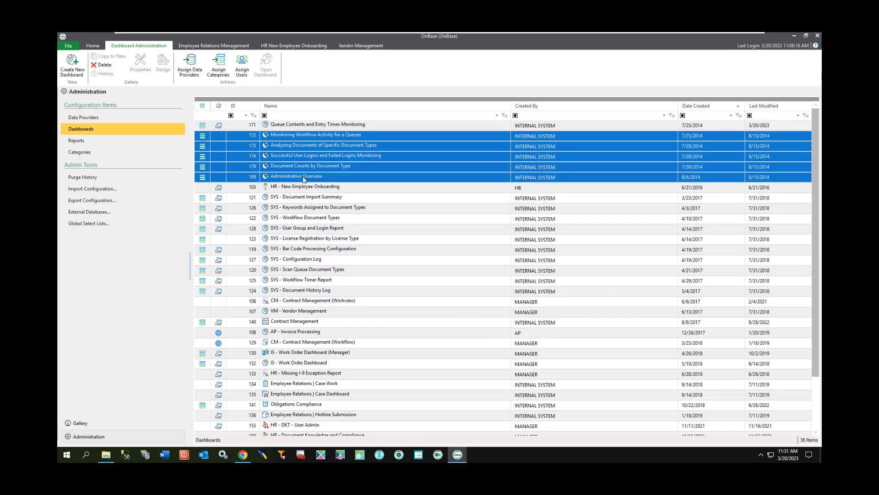
pyautogui.click(242, 65)
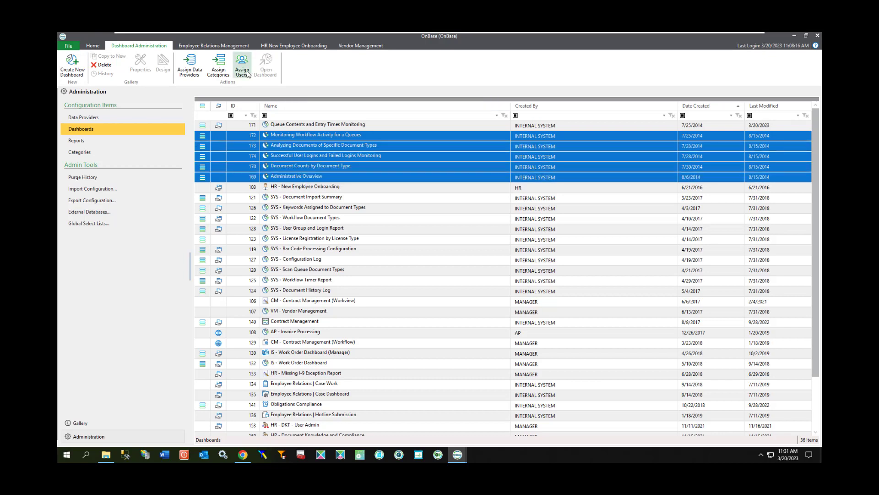
pyautogui.write('m')
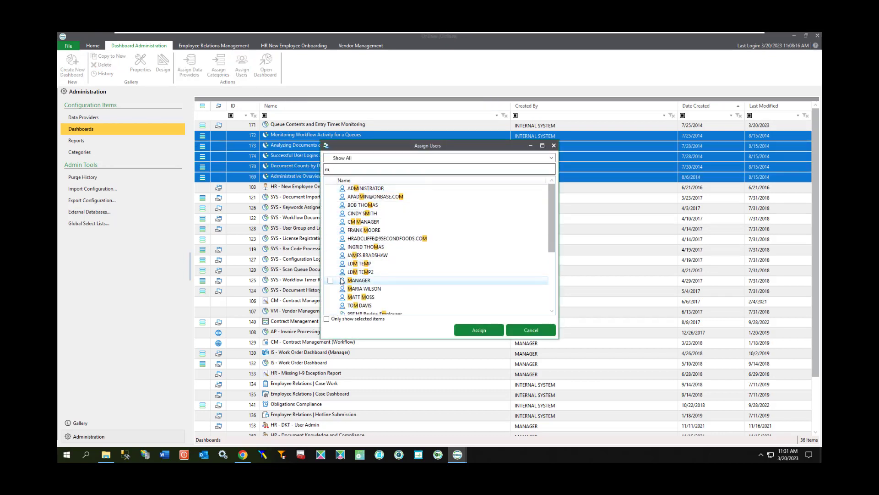
pyautogui.click(330, 281)
pyautogui.click(479, 330)
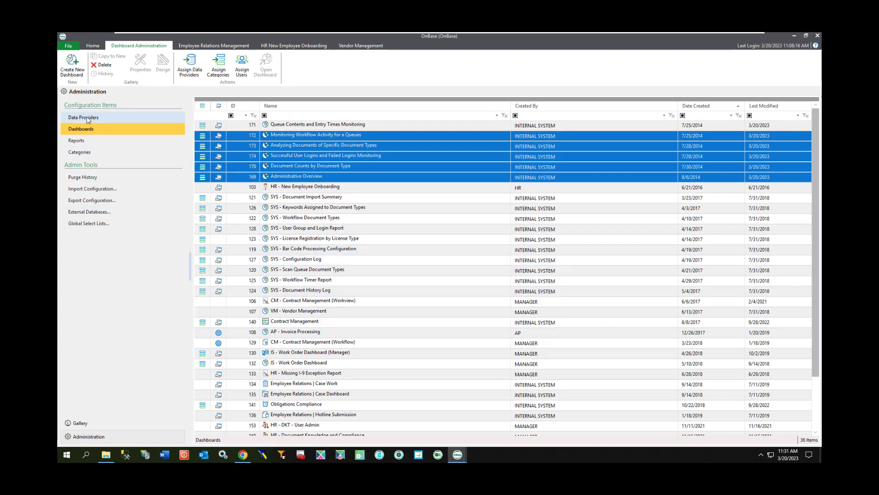
# Open the dashboard gallery and expand the Sample Dashboards category under Shared With Me.
pyautogui.click(91, 424)
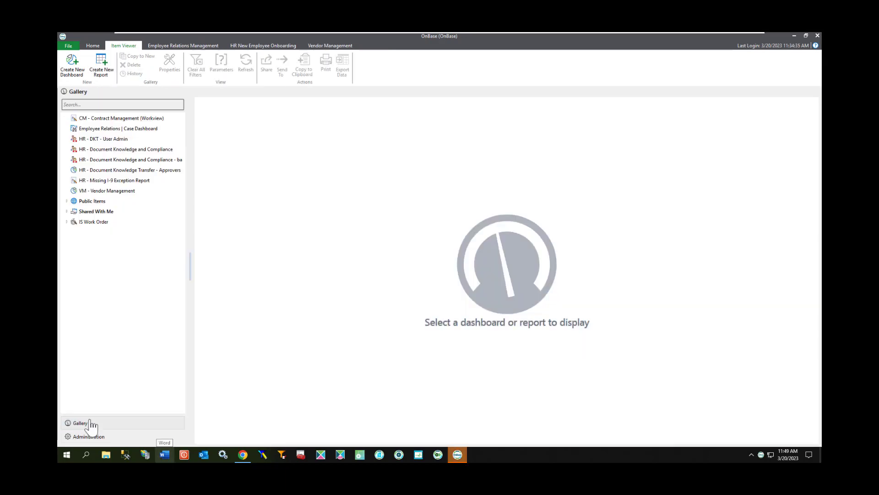
pyautogui.click(67, 211)
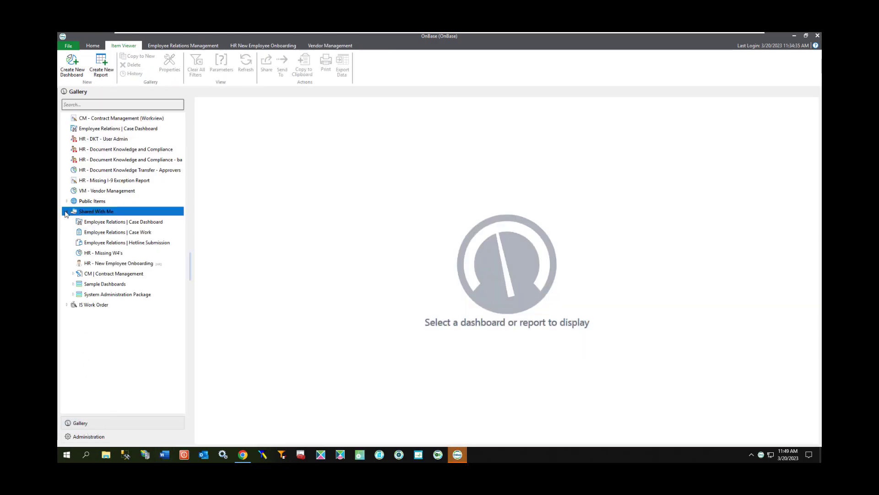
pyautogui.click(72, 284)
pyautogui.click(72, 285)
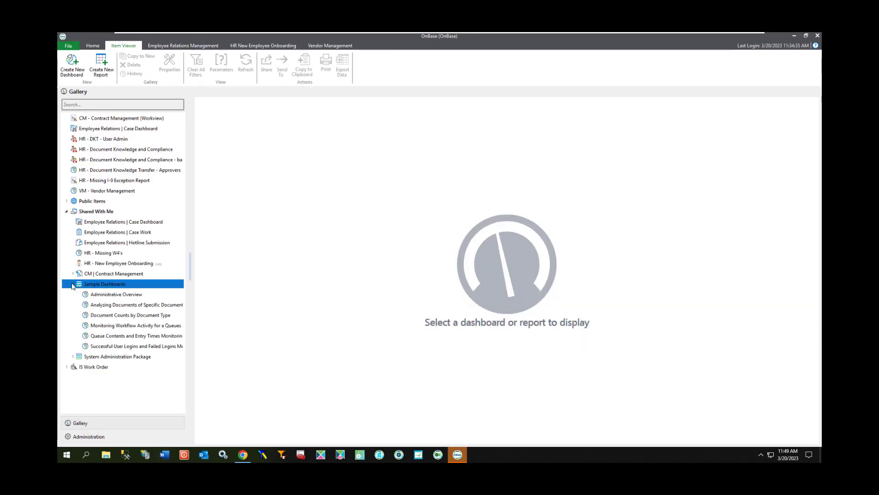
# Run the Administrative Overview dashboard with an Uncommitted Batches threshold of 5.
pyautogui.click(110, 294)
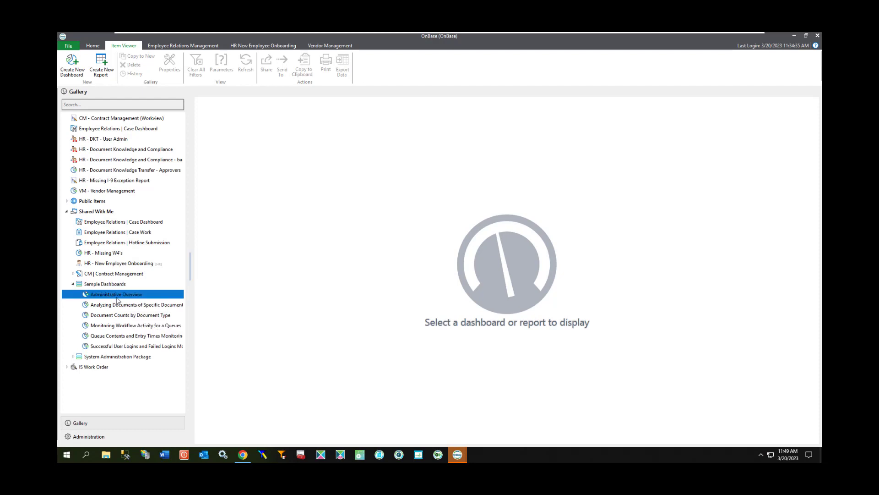
pyautogui.click(117, 301)
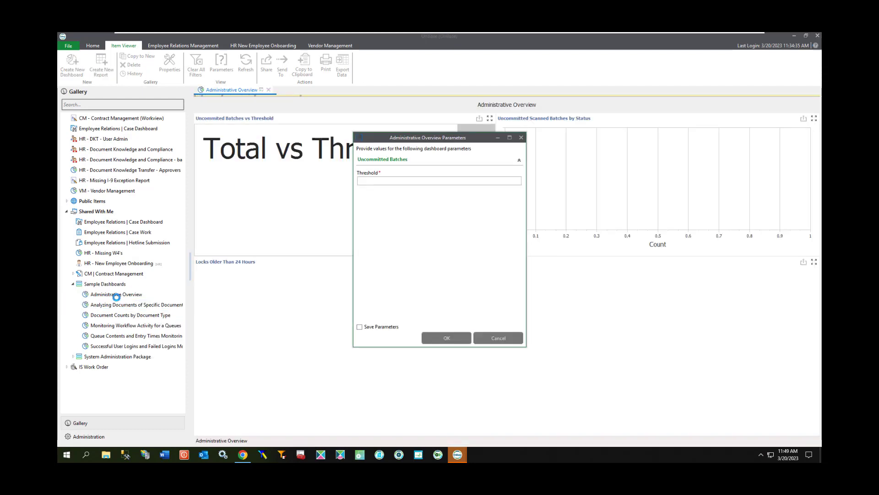
pyautogui.click(394, 181)
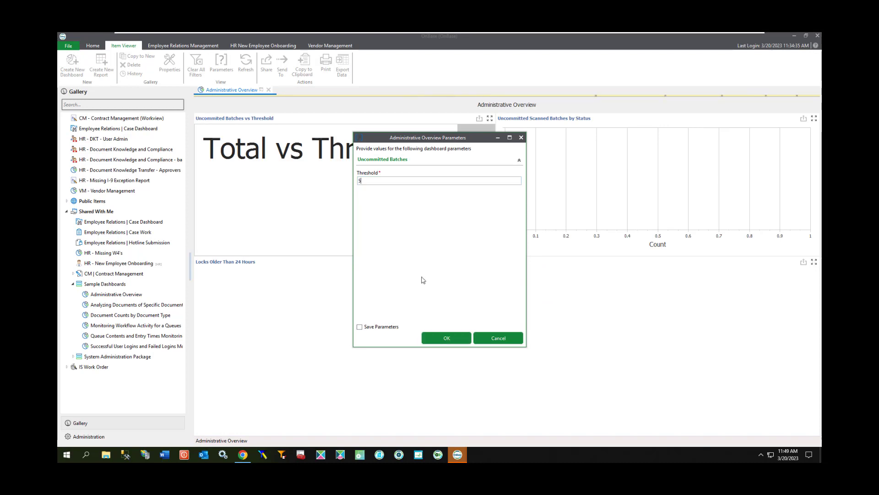
pyautogui.click(439, 337)
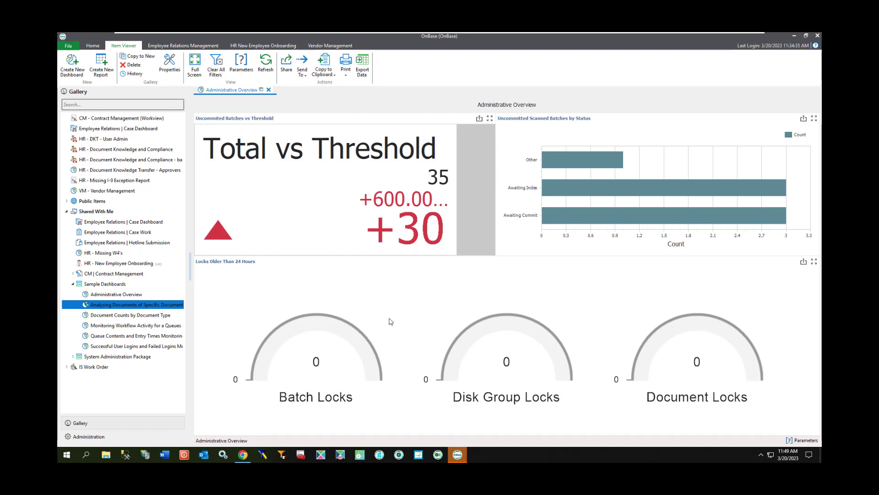
# Run the Analyzing Documents of Specific Document Types dashboard for AP - Non-PO Invoices and AP - PO Invoices in the Accounts Payable group.
pyautogui.doubleClick(126, 305)
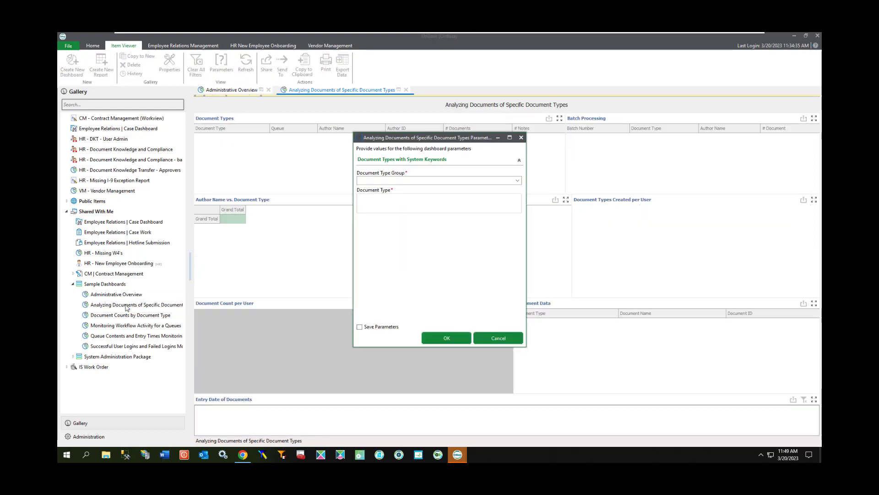
pyautogui.click(518, 182)
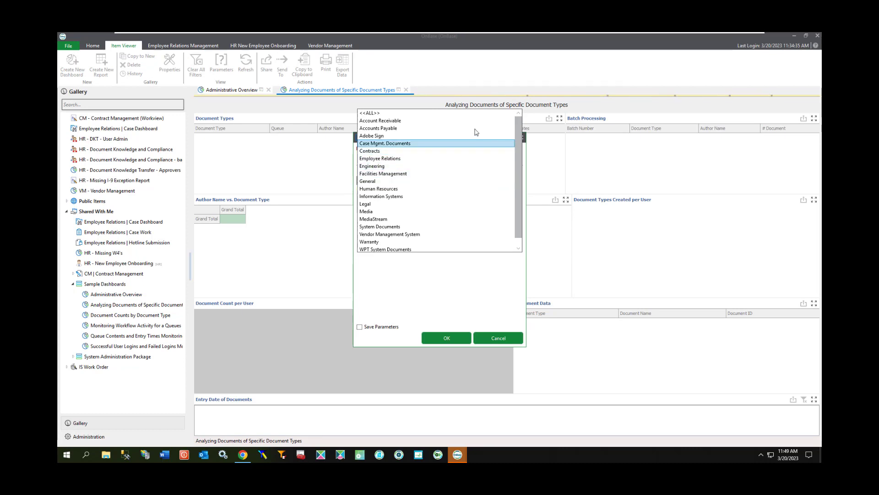
pyautogui.click(475, 131)
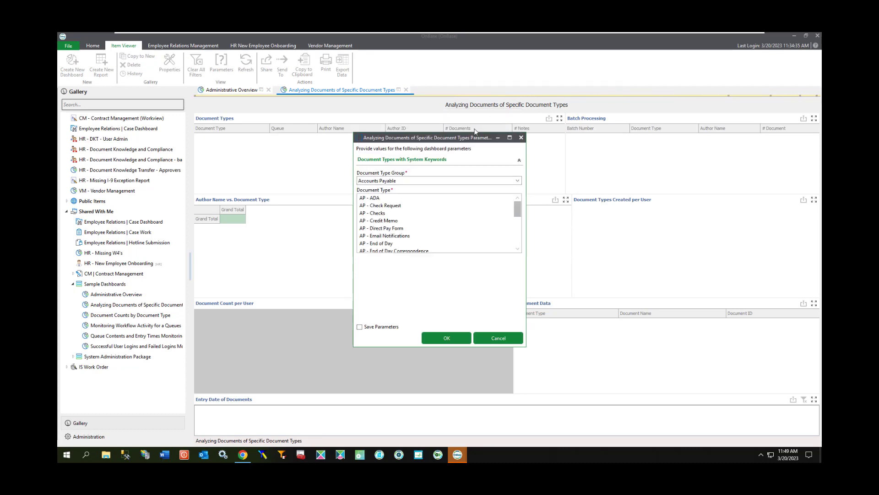
pyautogui.scroll(-1, 441, 245)
pyautogui.click(441, 244)
pyautogui.scroll(-1, 441, 244)
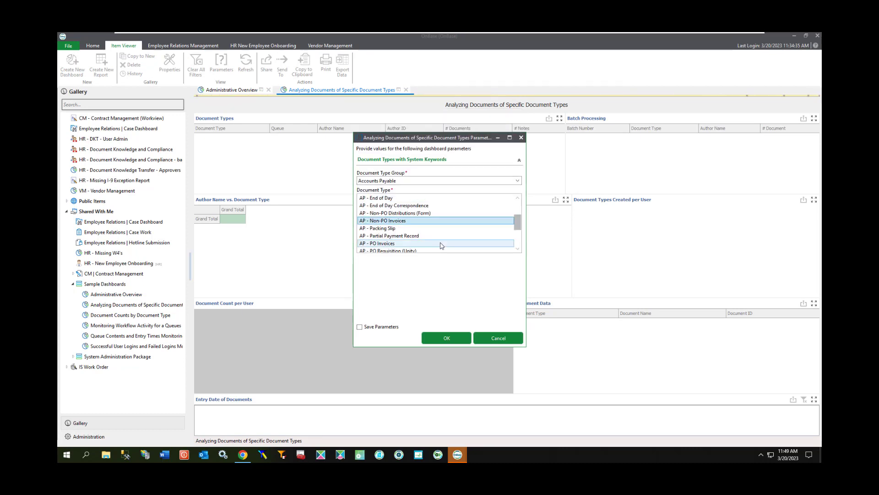
pyautogui.click(441, 244)
pyautogui.press('Return')
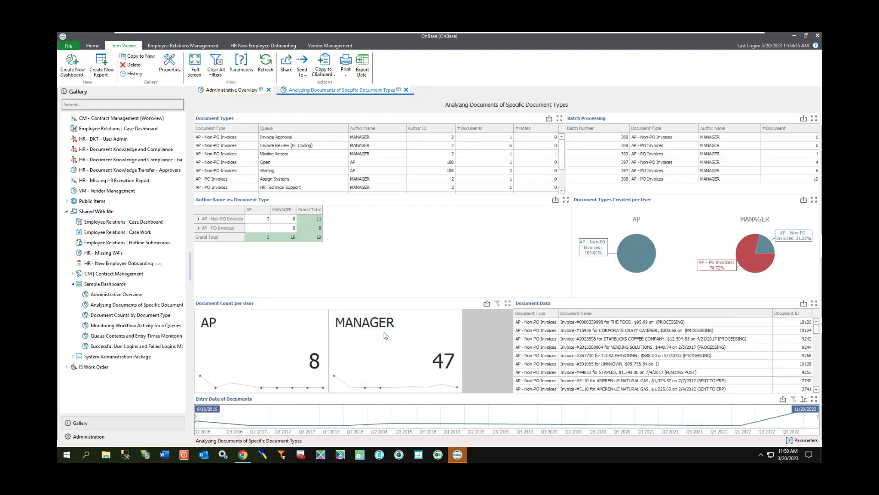
# Run the Document Counts by Document Type dashboard for the Accounts Payable types from AP - Check Request through AP - Vendor Inquiry Form.
pyautogui.click(136, 316)
pyautogui.doubleClick(135, 316)
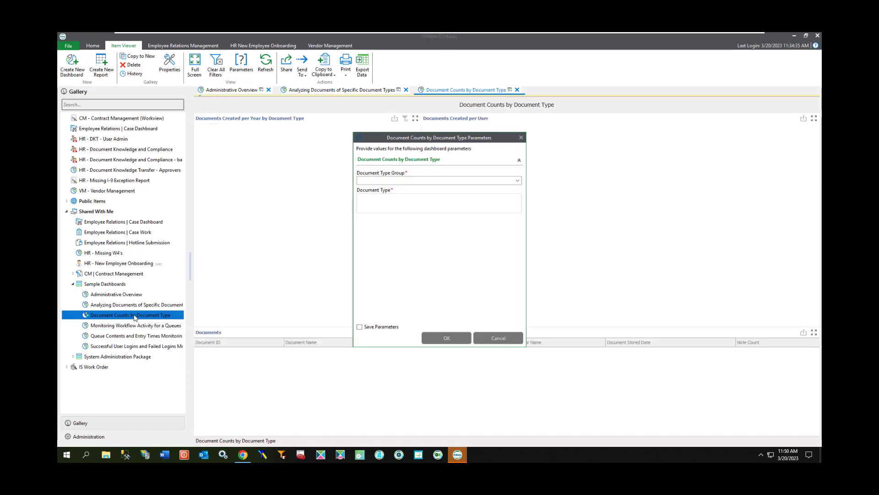
pyautogui.click(514, 181)
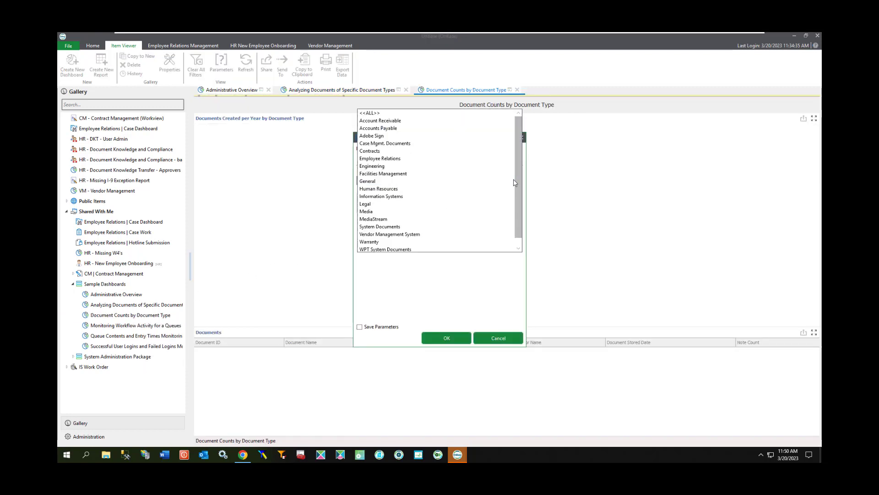
pyautogui.click(433, 128)
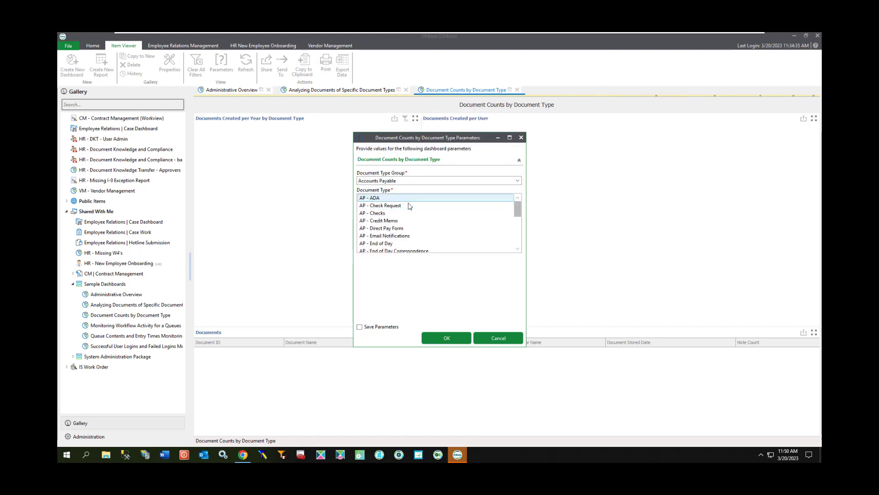
pyautogui.click(409, 205)
pyautogui.scroll(-5, 426, 229)
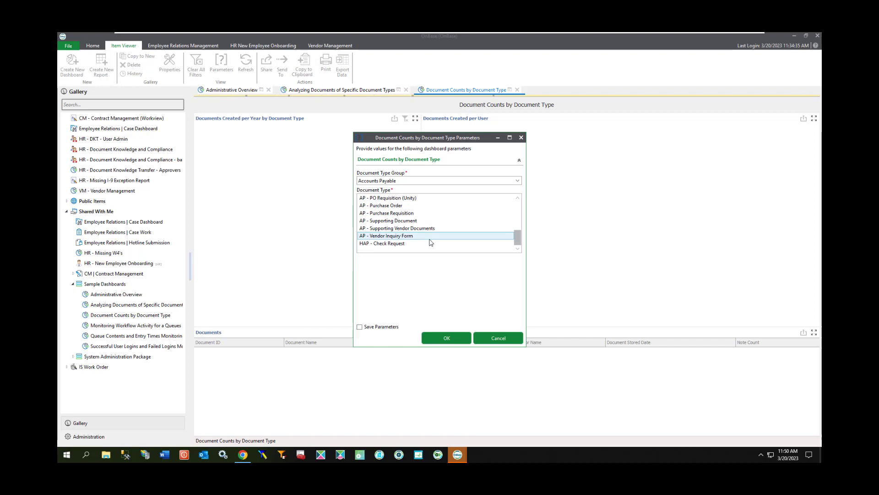
pyautogui.keyDown('shift'); pyautogui.click(430, 237); pyautogui.keyUp('shift')
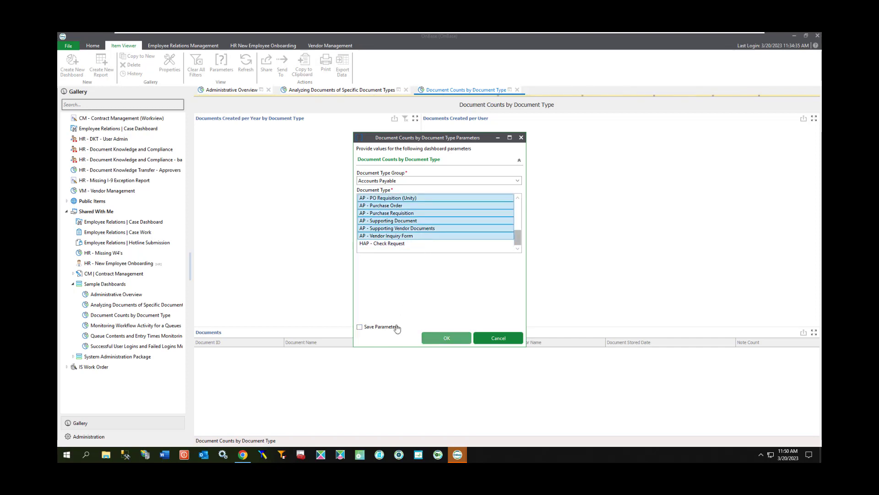
pyautogui.click(433, 338)
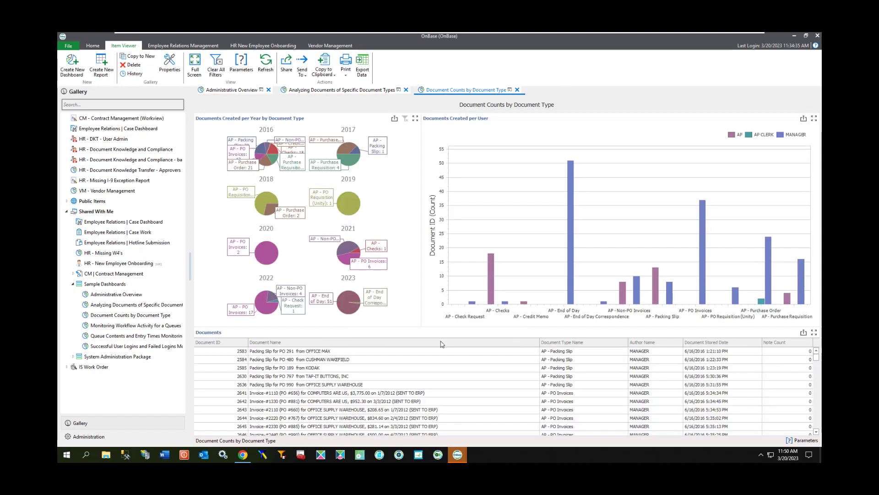
# Open the Monitoring Workflow Activity for a Queues dashboard and choose every AP - Invoice Processing queue, Awaiting Vendor Response through Sent to ERP, for transitions.
pyautogui.click(144, 326)
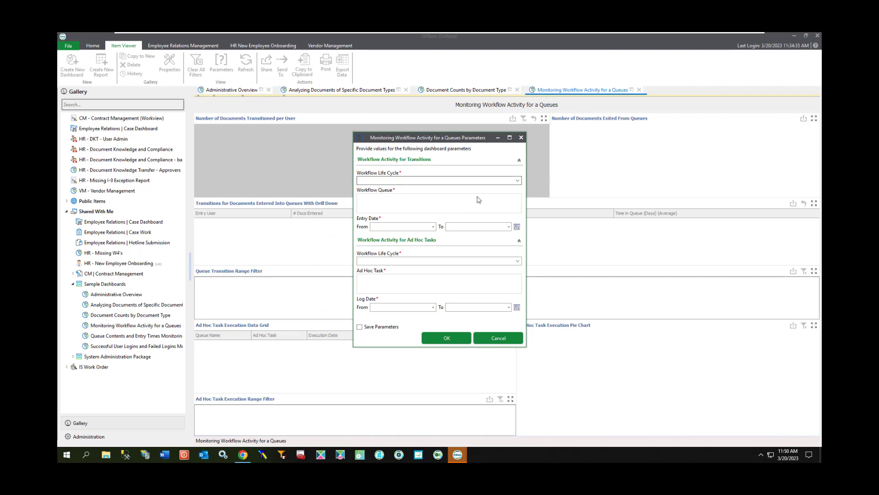
pyautogui.click(518, 181)
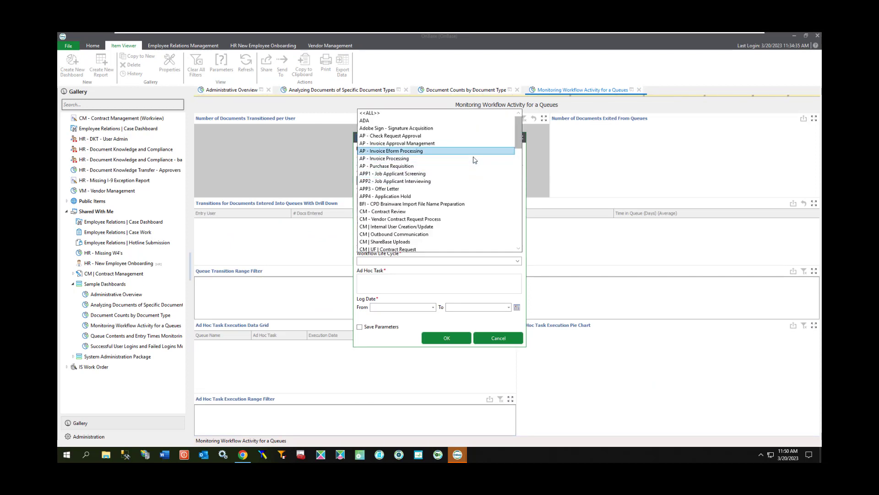
pyautogui.click(472, 158)
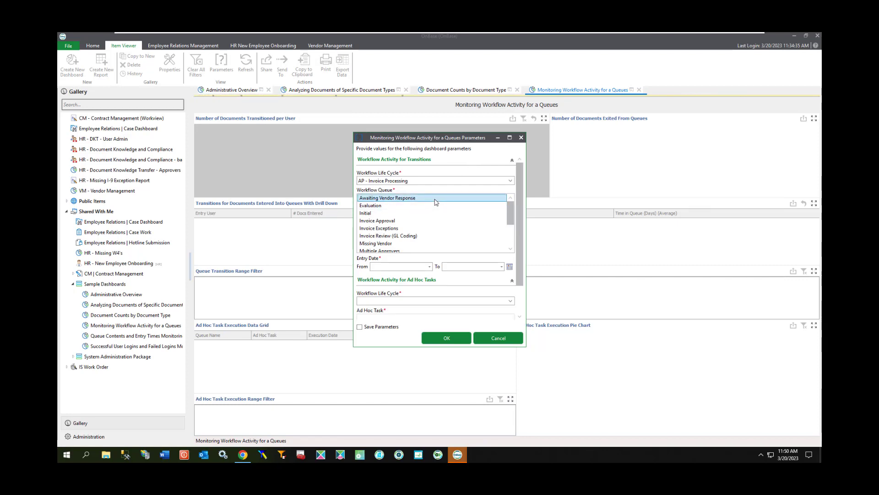
pyautogui.scroll(-2, 434, 208)
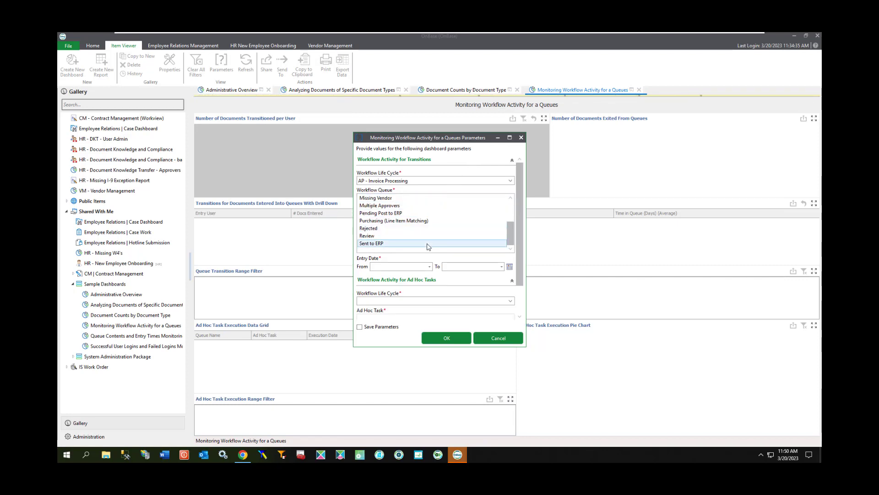
pyautogui.keyDown('shift'); pyautogui.click(427, 243); pyautogui.keyUp('shift')
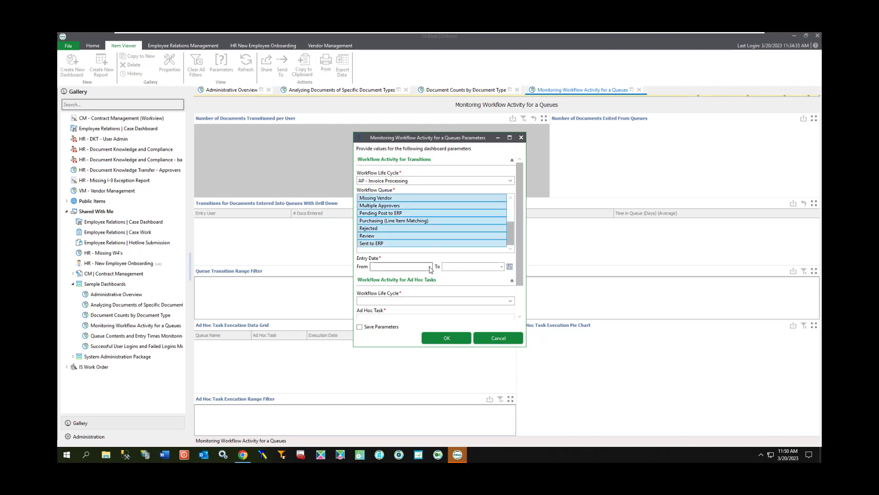
# Set the transitions entry date range from 09/30/2022 to 03/20/2023.
pyautogui.click(430, 267)
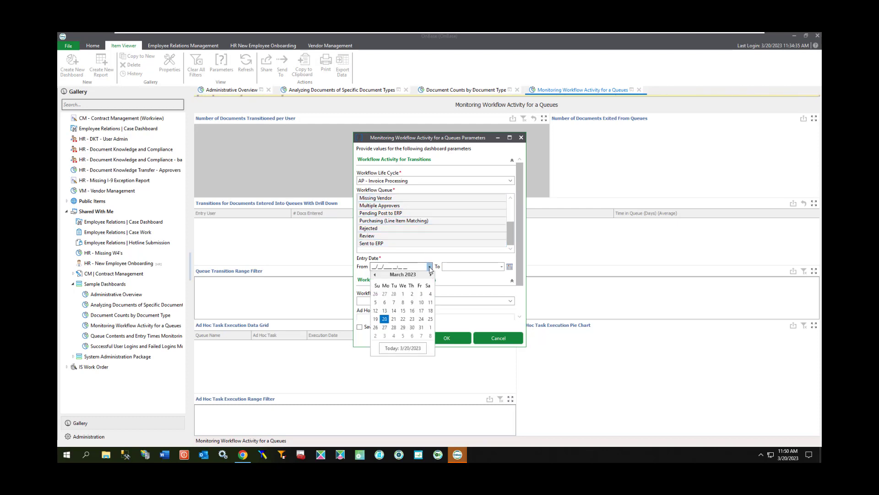
pyautogui.click(376, 275)
pyautogui.click(376, 275)
pyautogui.click(375, 275)
pyautogui.click(375, 275)
pyautogui.click(376, 274)
pyautogui.click(422, 295)
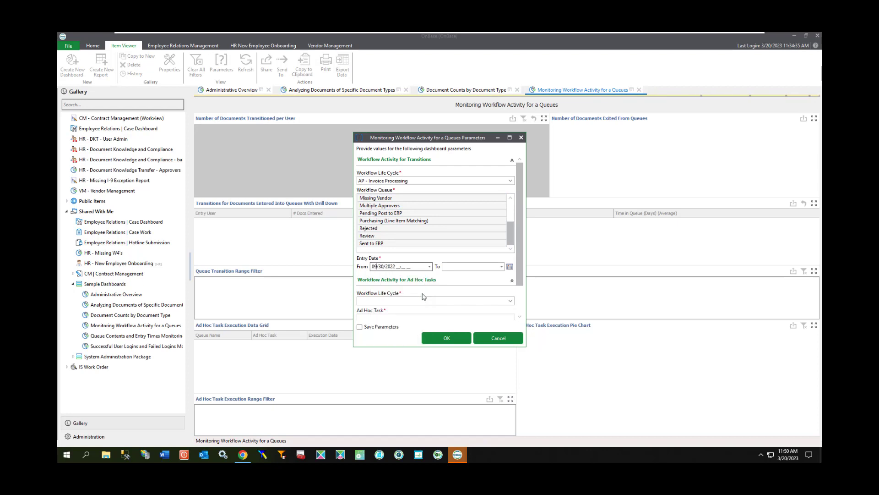
pyautogui.click(502, 267)
pyautogui.click(456, 319)
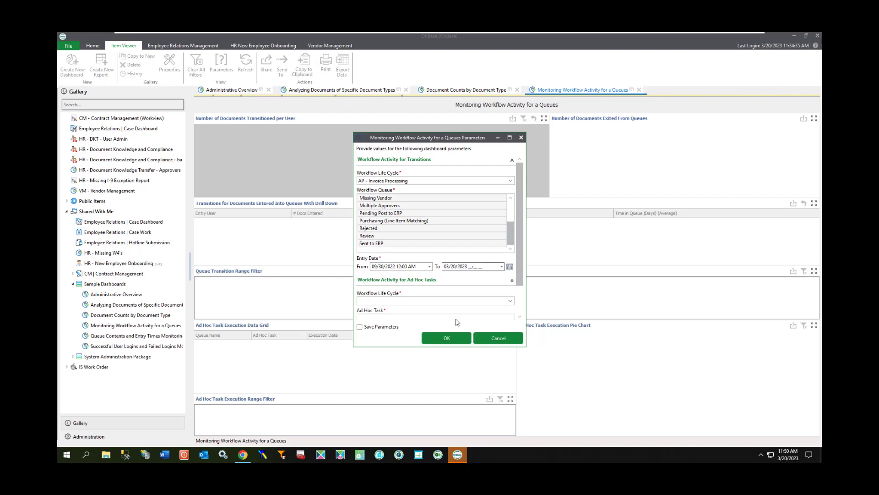
# Choose the AP - Invoice Processing life cycle for ad hoc tasks and select all its tasks, Approve through Submit Vendor to ERP.
pyautogui.scroll(-2, 462, 290)
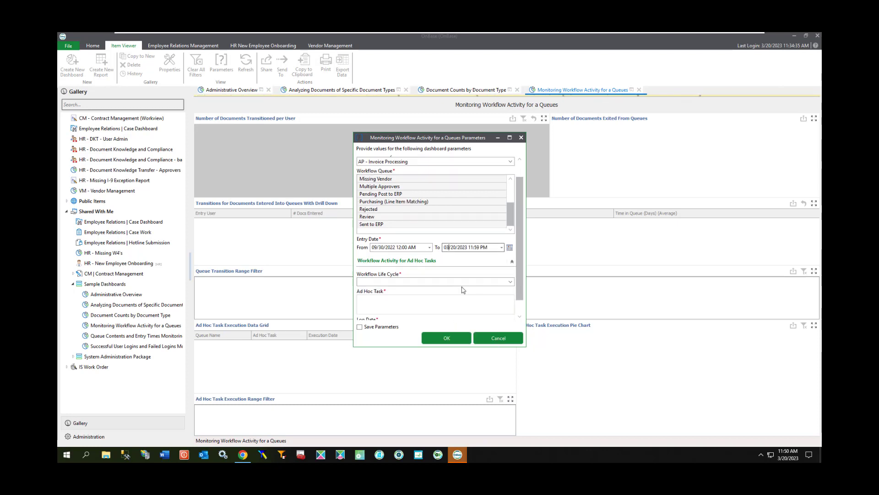
pyautogui.click(506, 265)
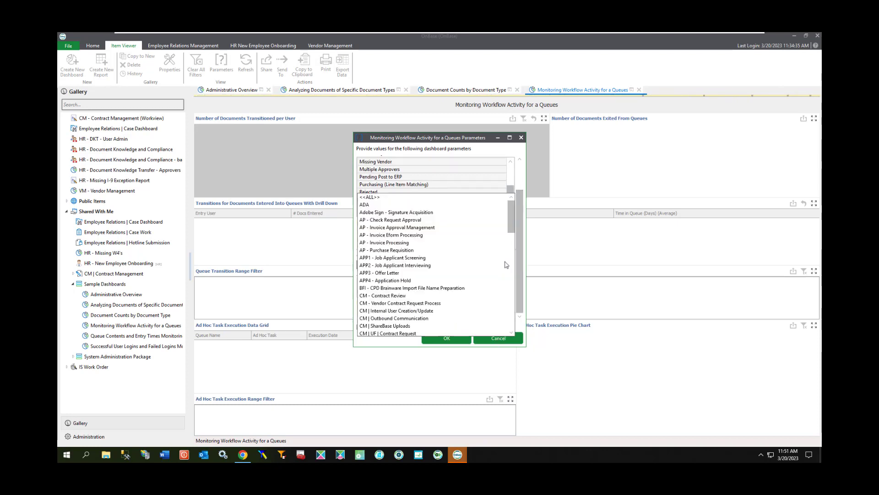
pyautogui.click(463, 242)
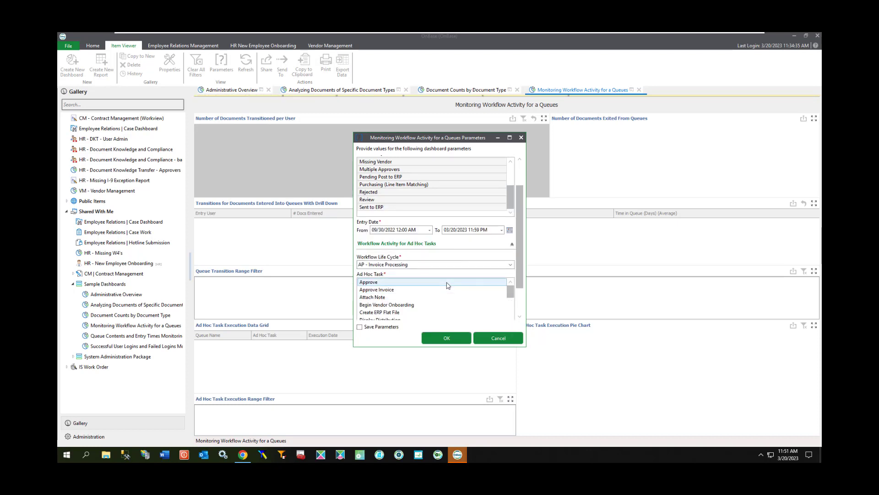
pyautogui.scroll(-5, 448, 285)
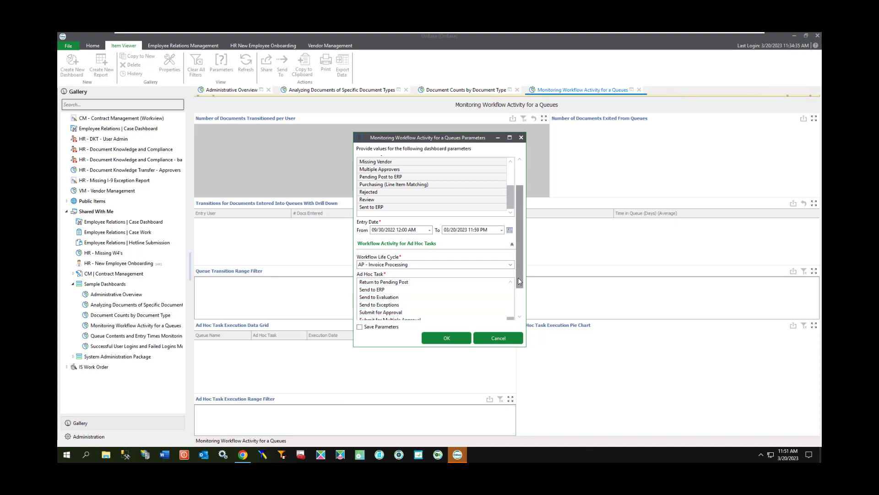
pyautogui.moveTo(520, 280); pyautogui.dragTo(519, 305)
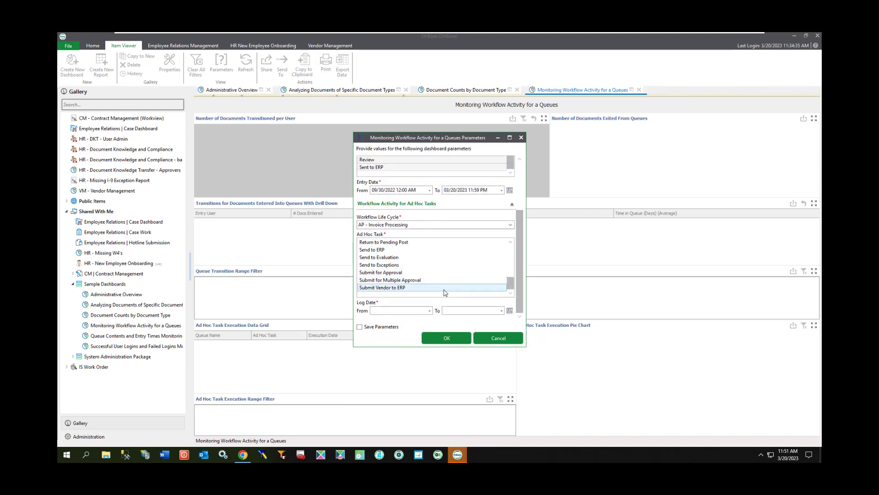
pyautogui.keyDown('shift'); pyautogui.click(444, 289); pyautogui.keyUp('shift')
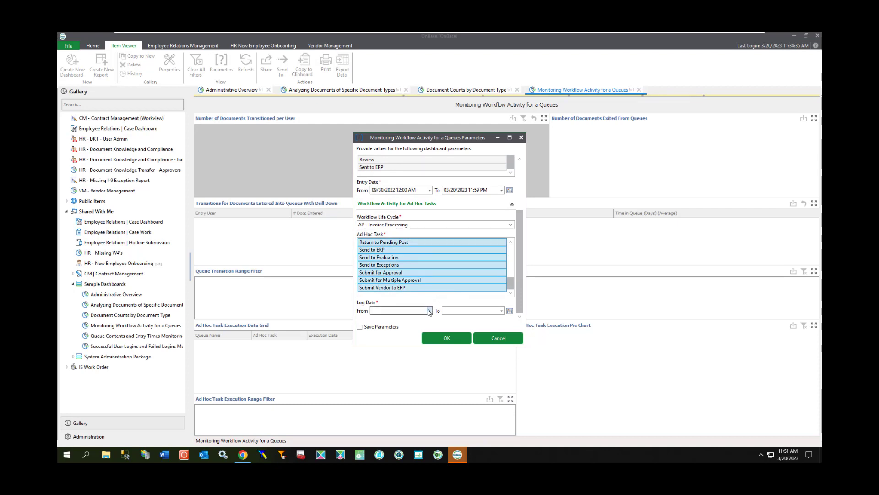
# Set the ad hoc log date range from 09/30/2022 to 03/20/2023 and run the workflow activity dashboard.
pyautogui.click(429, 311)
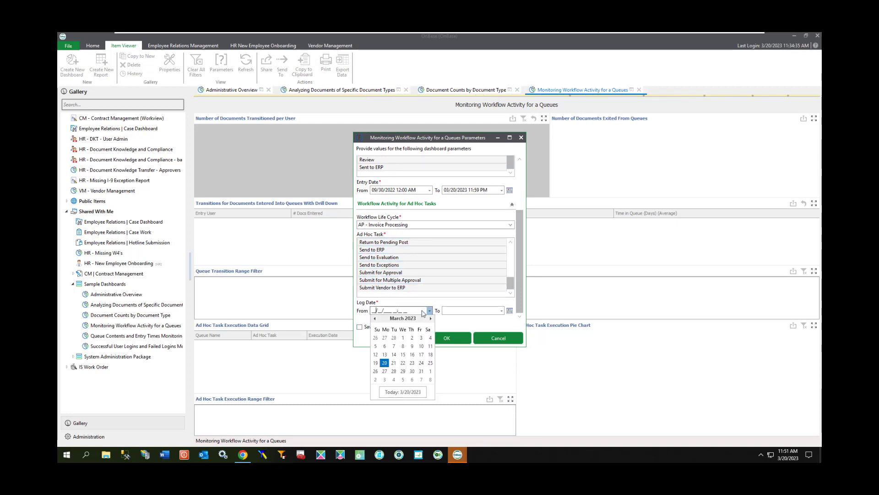
pyautogui.click(376, 319)
pyautogui.click(376, 318)
pyautogui.click(376, 319)
pyautogui.click(376, 318)
pyautogui.click(376, 318)
pyautogui.click(421, 337)
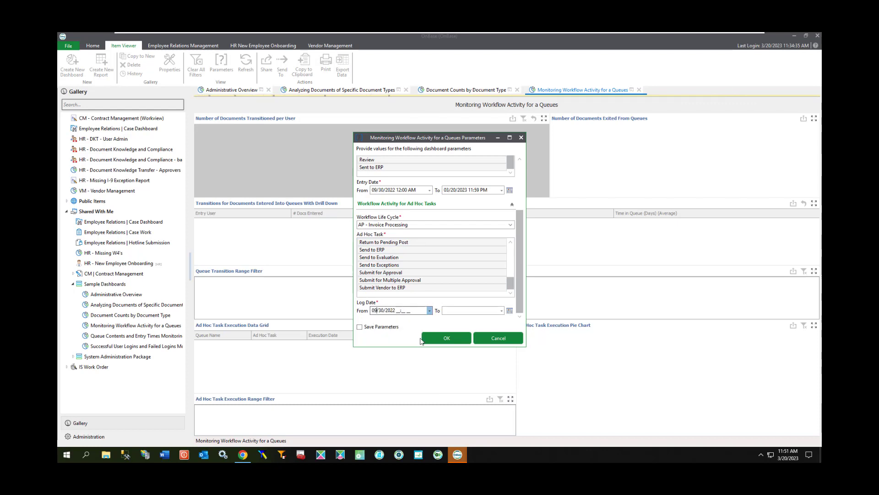
pyautogui.click(502, 311)
pyautogui.click(456, 360)
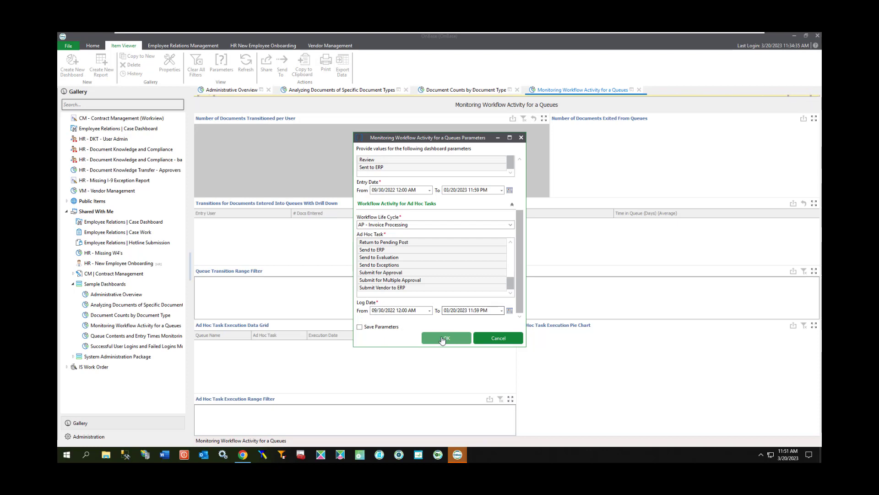
pyautogui.click(423, 338)
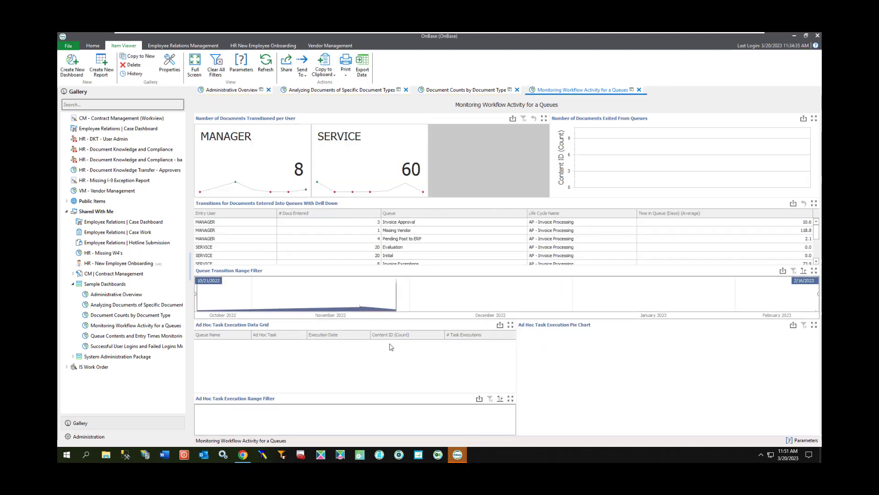
# Run the Queue Contents and Entry Times Monitoring dashboard for all AP - Invoice Processing queues, Awaiting Vendor Response through Sent to ERP.
pyautogui.click(132, 326)
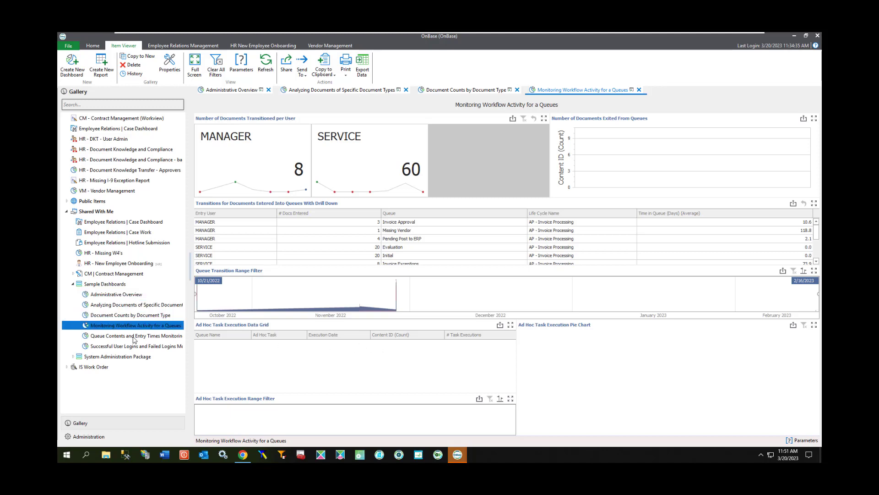
pyautogui.click(123, 337)
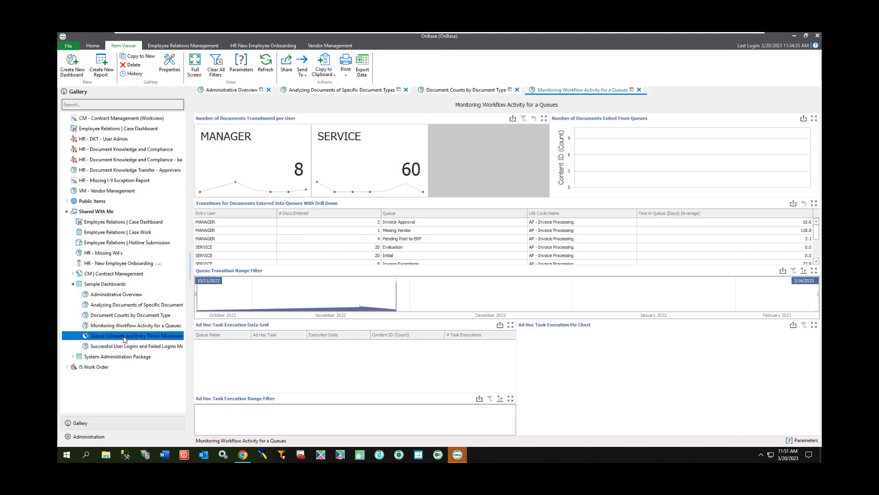
pyautogui.doubleClick(124, 337)
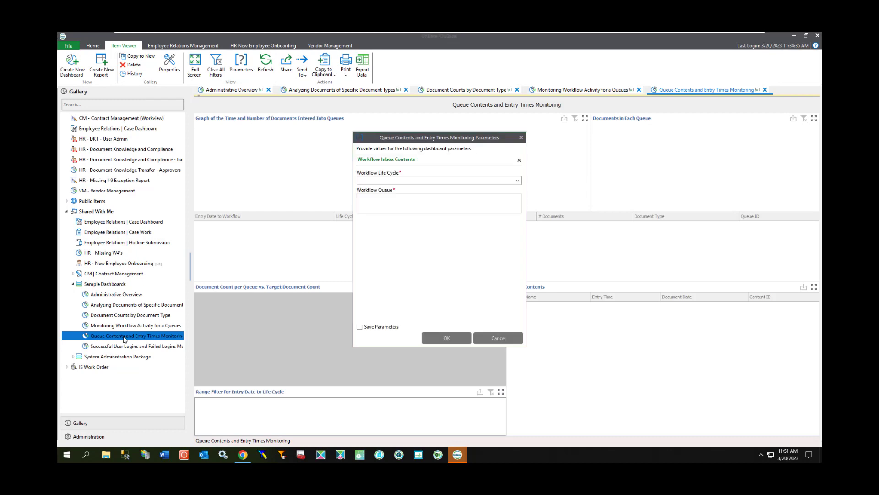
pyautogui.click(517, 180)
pyautogui.press('Up')
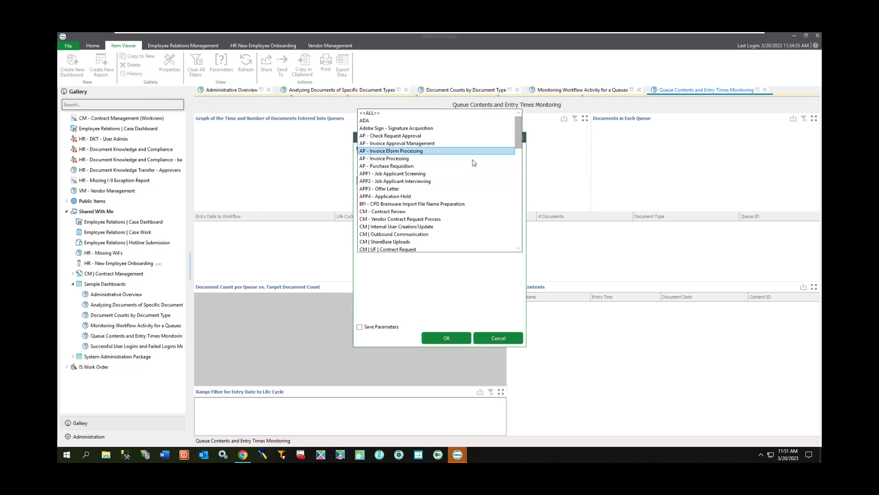
pyautogui.click(473, 159)
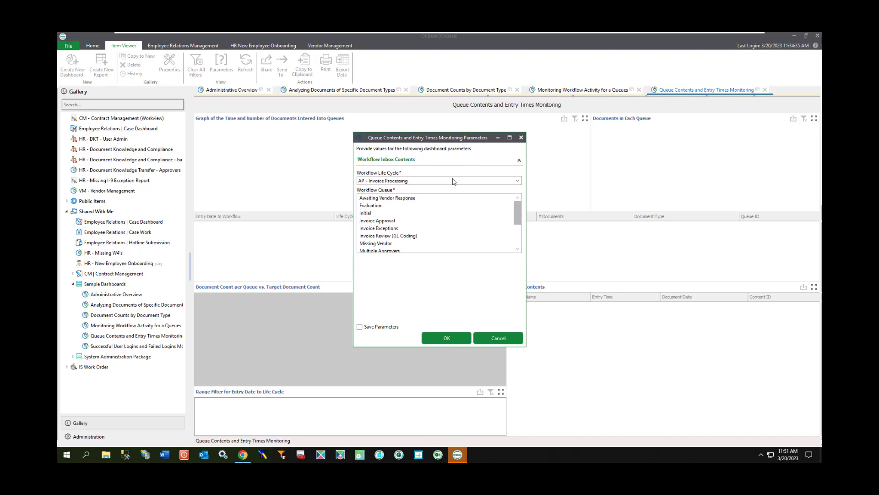
pyautogui.click(433, 198)
pyautogui.scroll(-3, 430, 216)
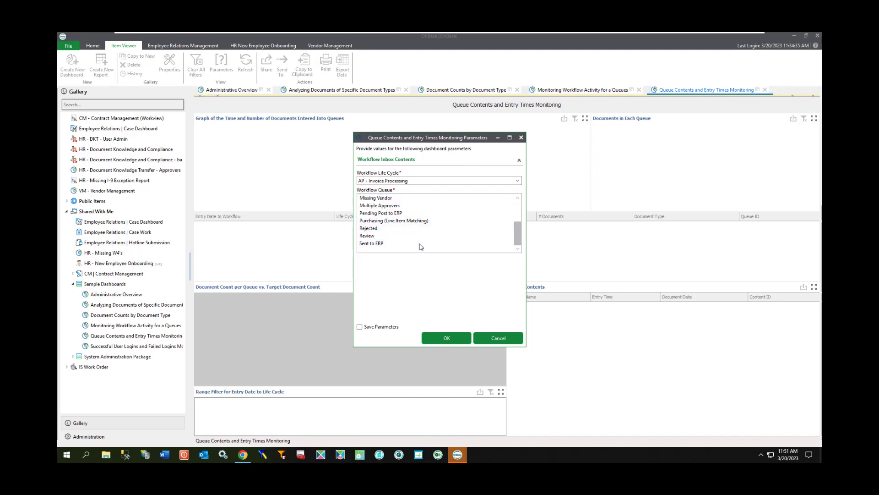
pyautogui.keyDown('shift'); pyautogui.click(421, 243); pyautogui.keyUp('shift')
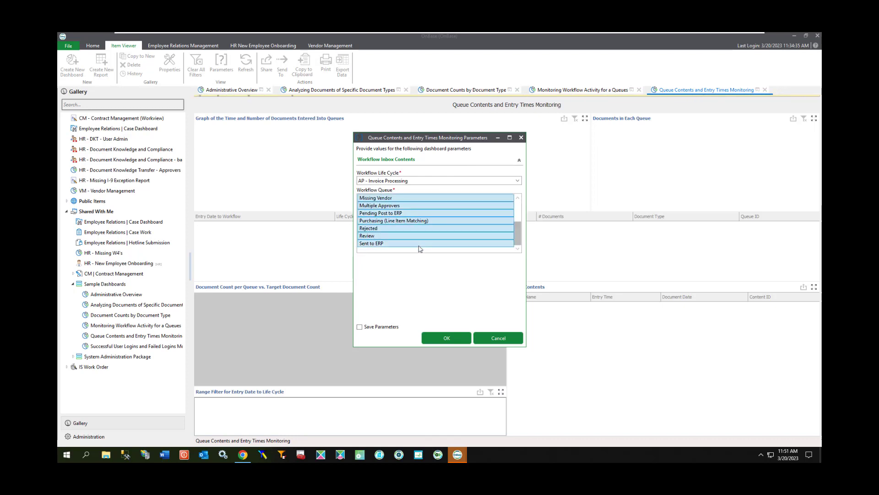
pyautogui.click(388, 327)
pyautogui.click(425, 337)
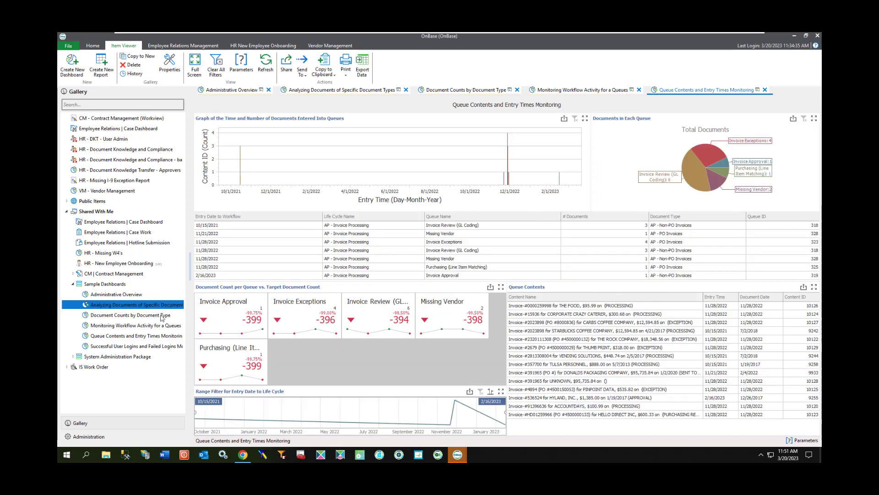
# Run the Successful User Logins and Failed Logins Monitoring dashboard for all users, with both date ranges from 1/1/2023 to 3/20/2023.
pyautogui.moveTo(137, 316)
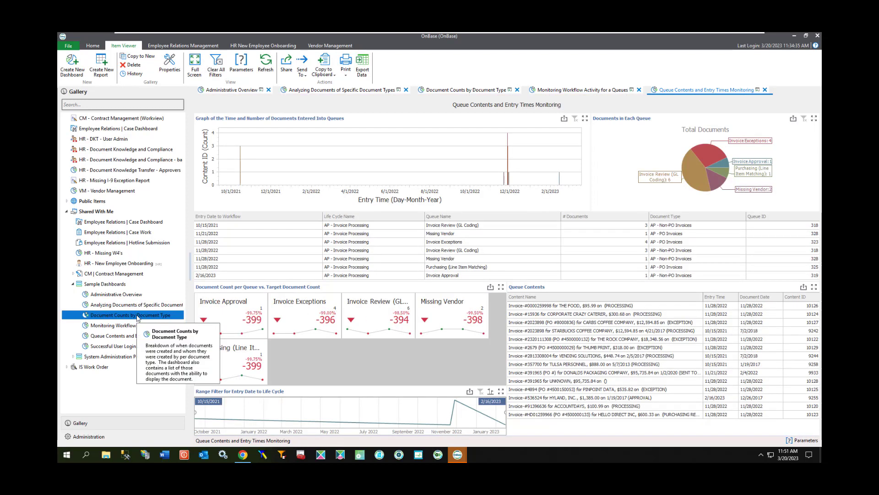
pyautogui.click(132, 347)
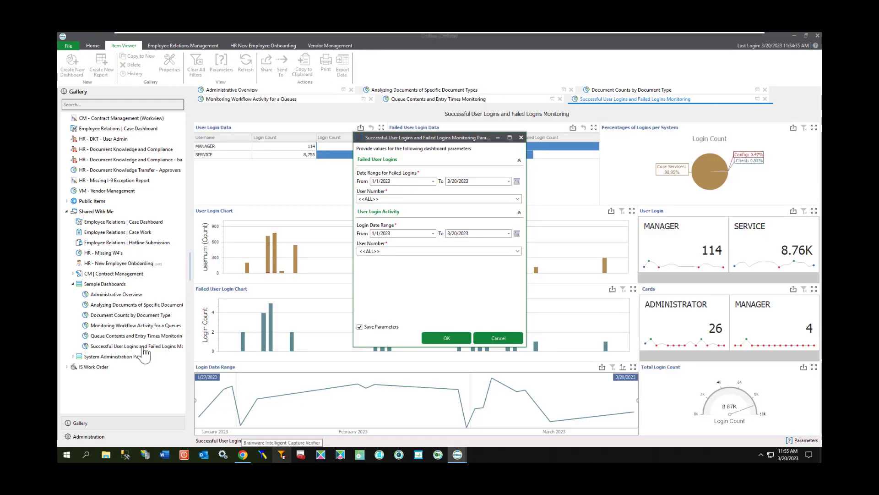
pyautogui.click(446, 337)
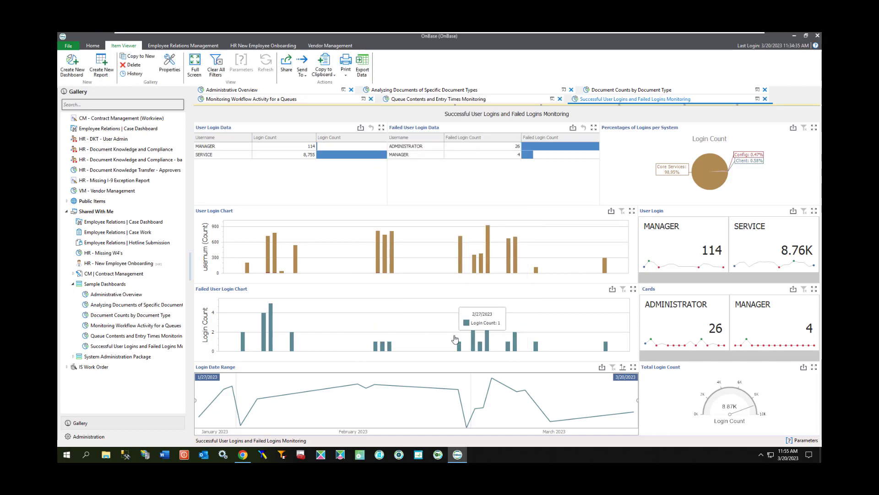
# Filter the logins dashboard by Config, Client and Core Services in turn, and narrow the Core Services view to the MANAGER user.
pyautogui.moveTo(359, 159)
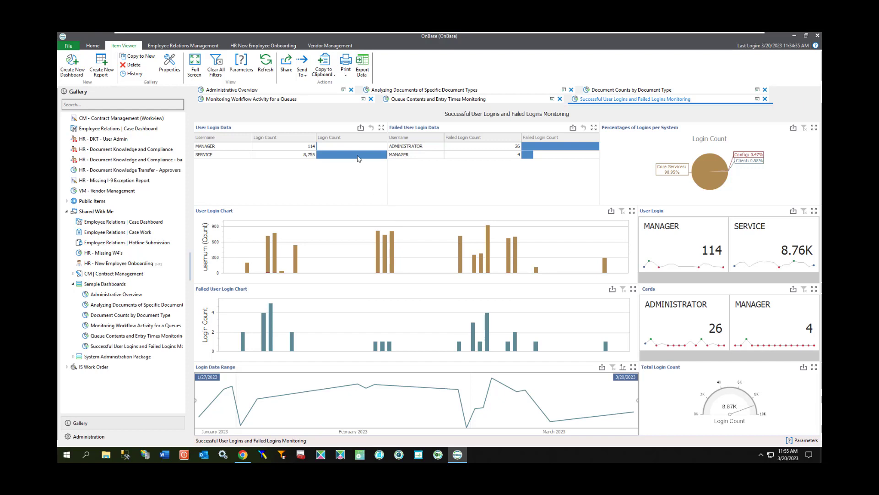
pyautogui.click(744, 156)
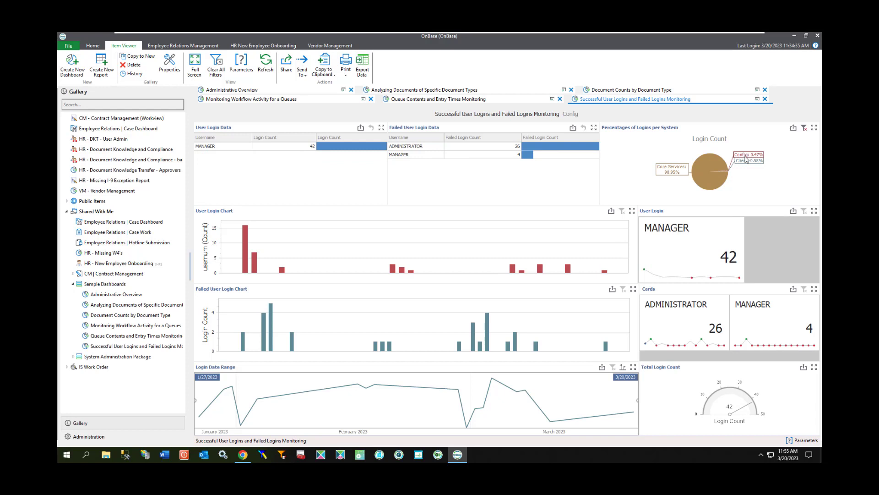
pyautogui.click(748, 161)
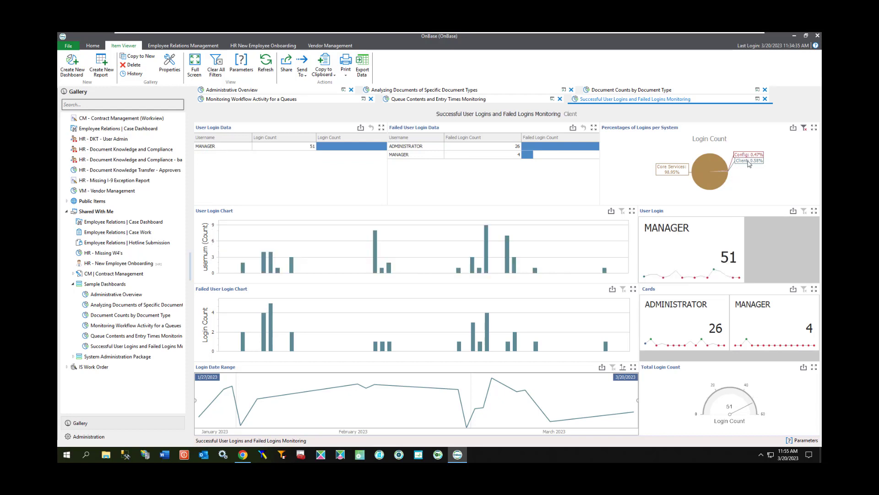
pyautogui.click(711, 161)
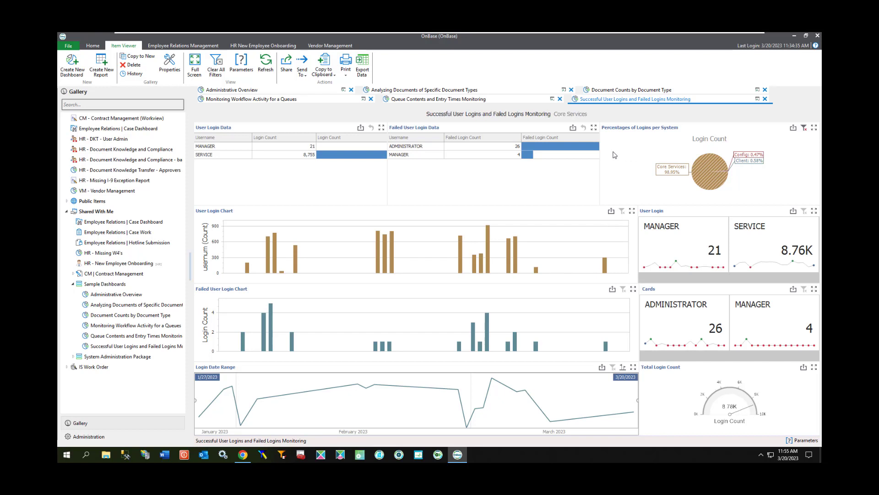
pyautogui.click(669, 243)
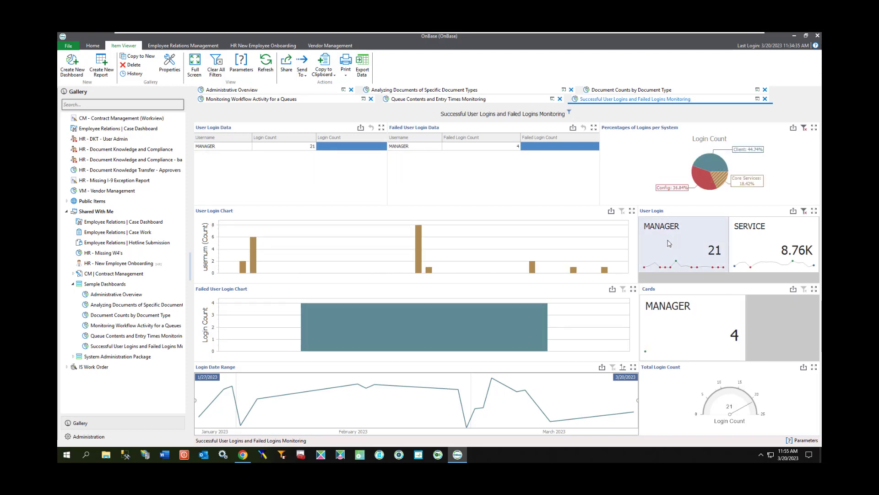
# Narrow the Core Services view of the logins dashboard to the SERVICE user.
pyautogui.click(778, 248)
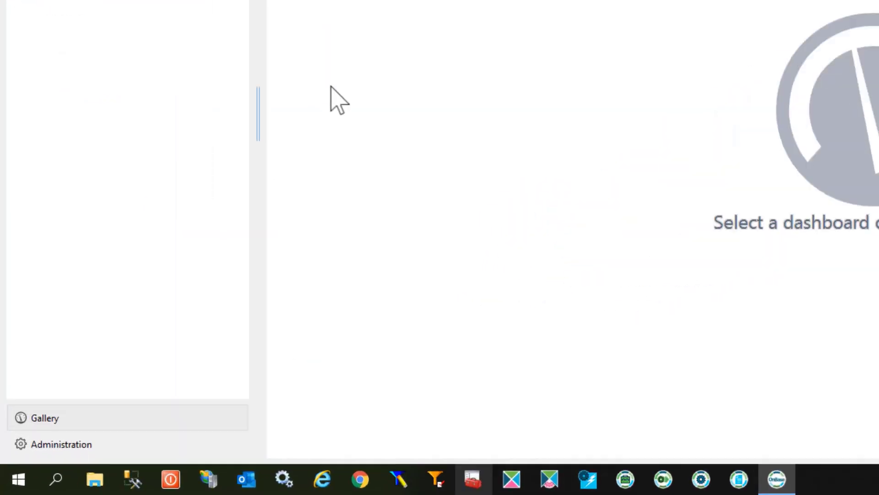
# Start a data provider converted from Report Services reports, loading LicensingReports.xml from the RS_EXPORTS - SQL folder in Report Services Exports.
pyautogui.click(92, 438)
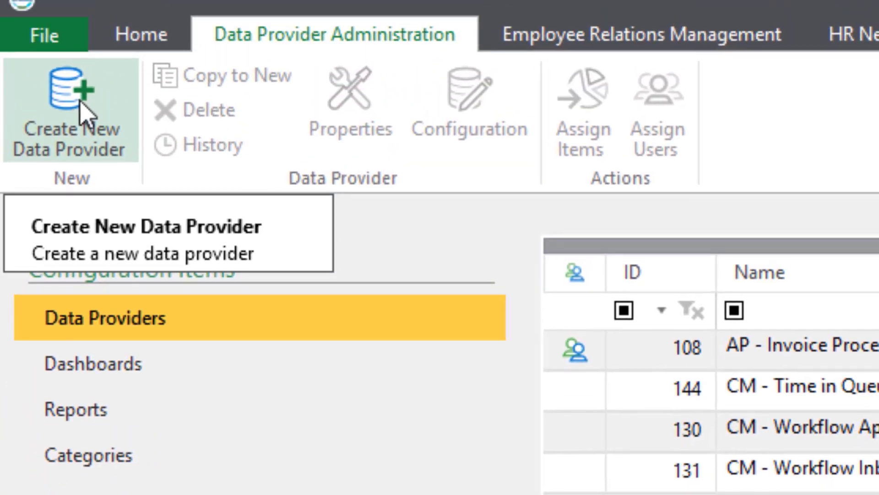
pyautogui.click(85, 29)
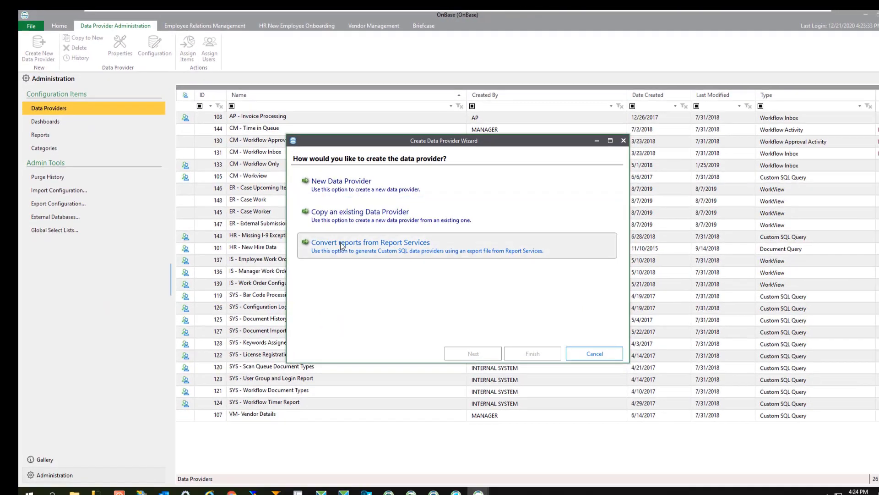
pyautogui.click(340, 243)
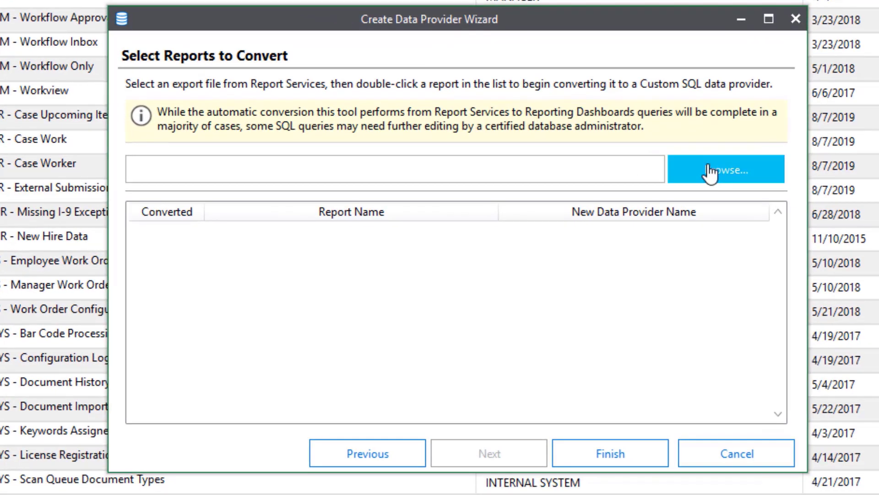
pyautogui.click(614, 206)
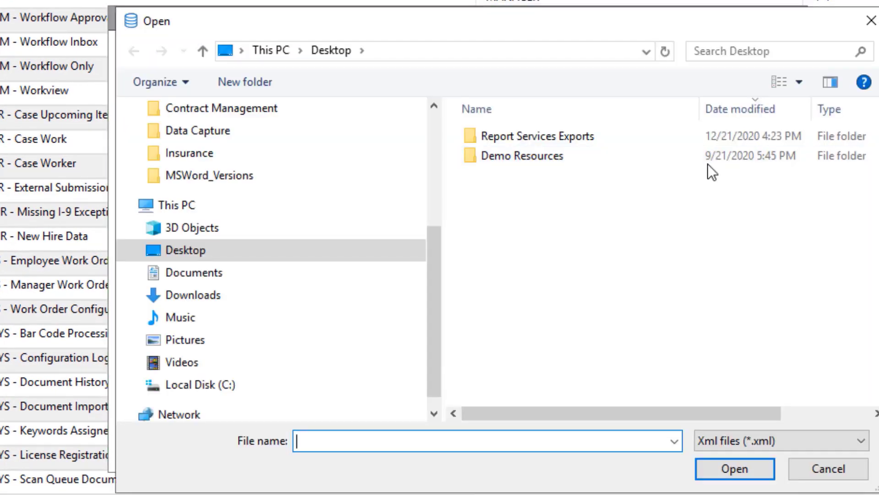
pyautogui.doubleClick(546, 136)
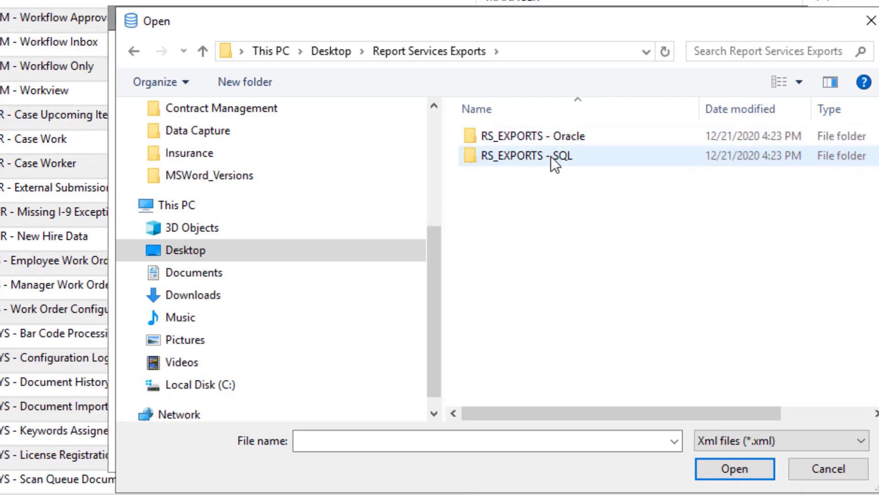
pyautogui.doubleClick(550, 155)
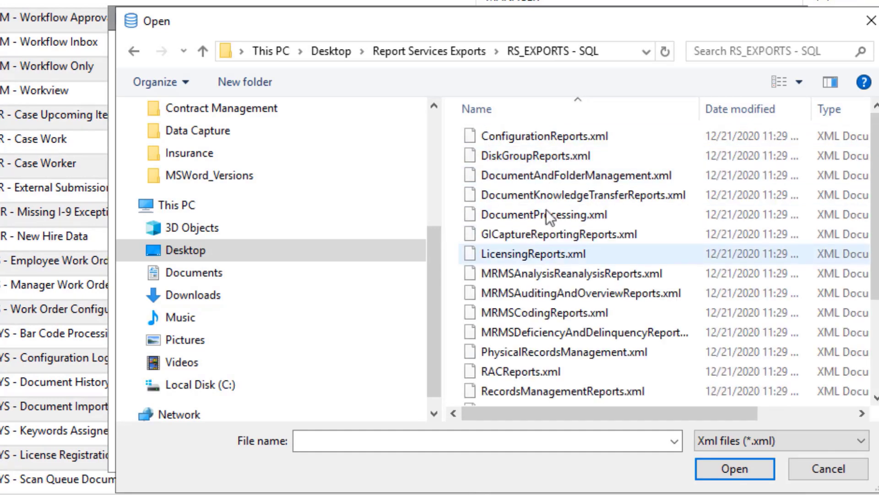
pyautogui.doubleClick(542, 252)
# Convert the Product License Report, keeping its name, SQL query and the Product Name, Total Licenses and Registered Licenses display columns.
pyautogui.doubleClick(302, 251)
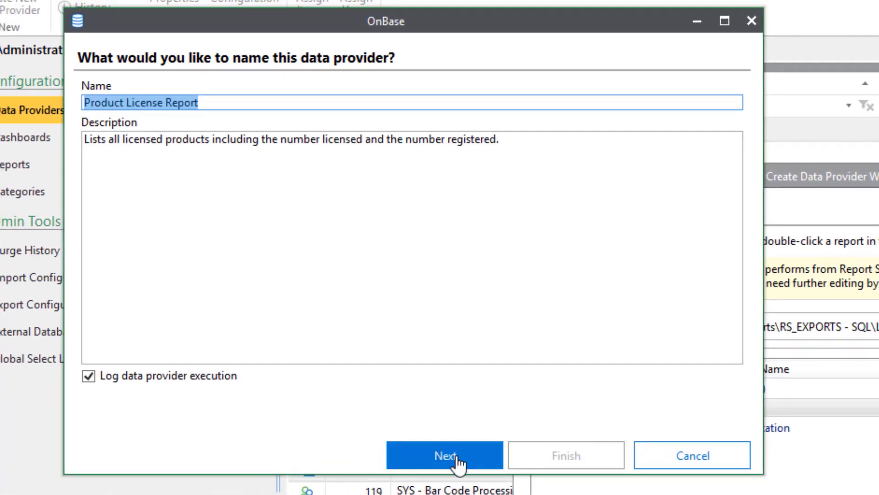
pyautogui.click(456, 456)
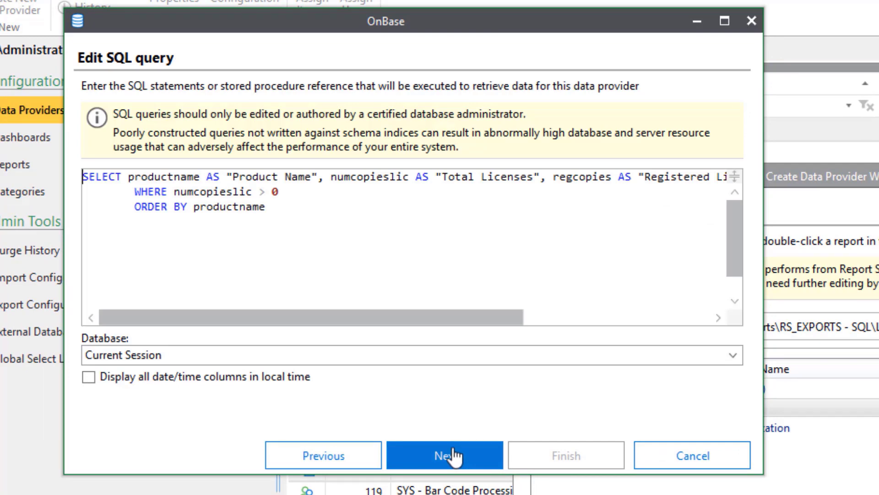
pyautogui.click(454, 451)
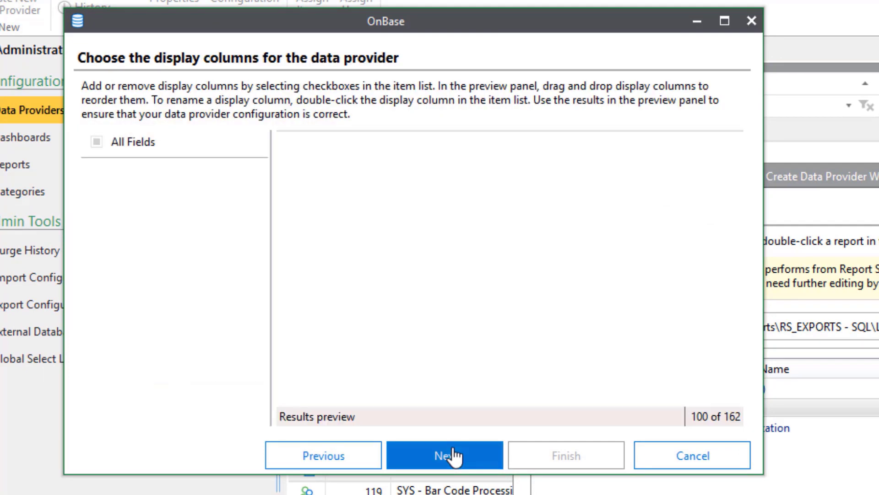
pyautogui.click(455, 455)
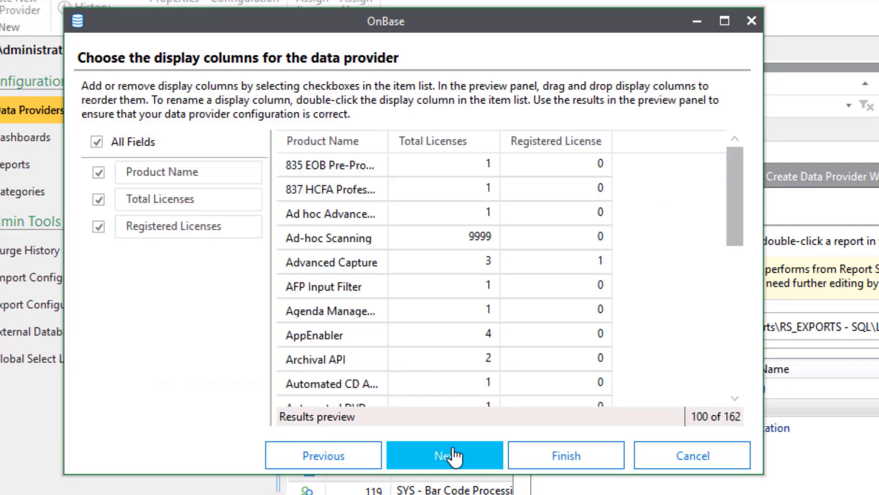
# Grant the MANAGER user group Full Control of the Product License Report data provider.
pyautogui.click(556, 408)
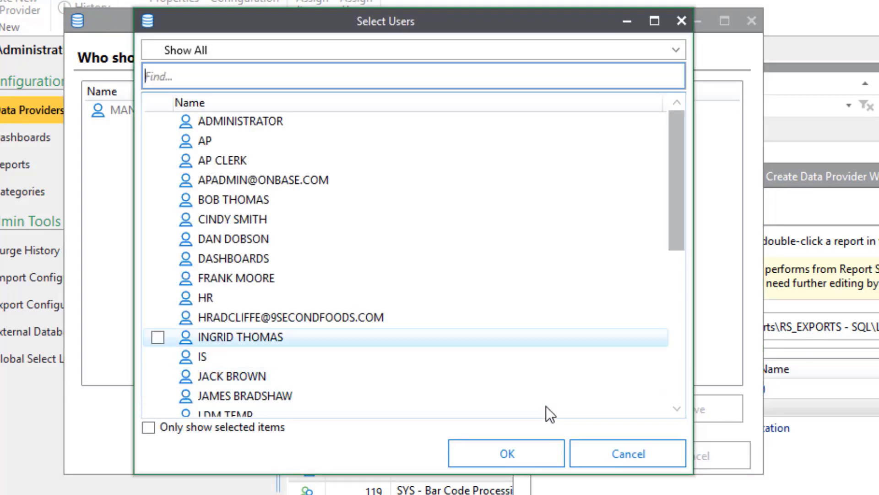
pyautogui.scroll(-5, 545, 406)
pyautogui.click(158, 356)
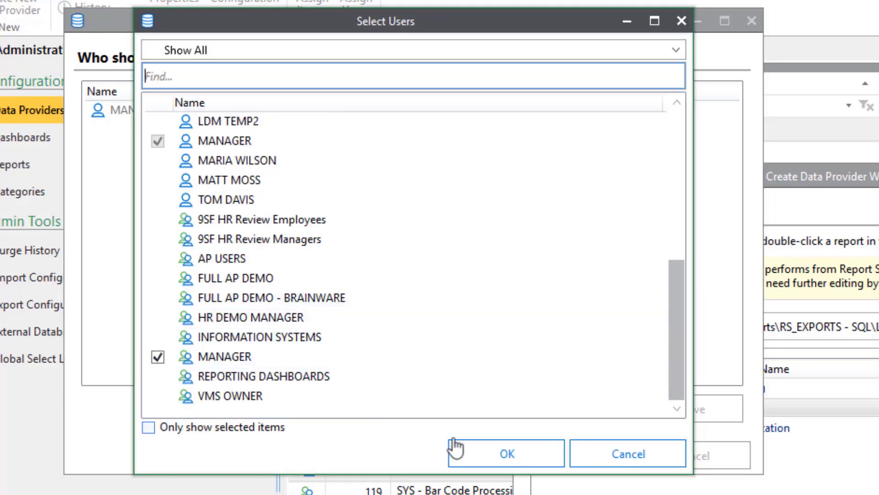
pyautogui.click(458, 451)
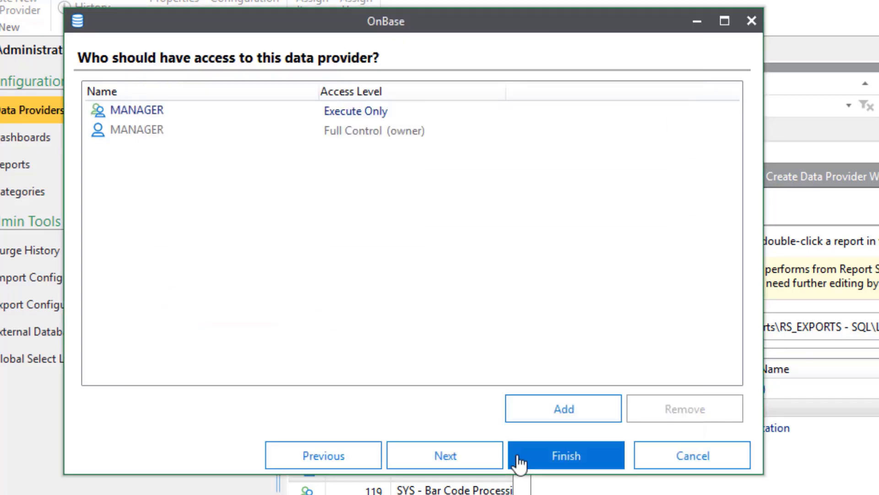
pyautogui.rightClick(381, 113)
pyautogui.click(416, 129)
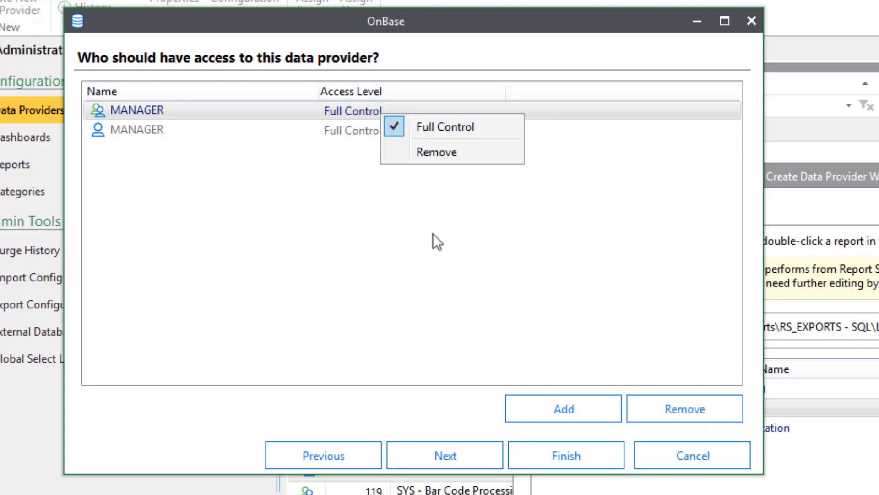
# Finish creating the data provider, close the conversion wizard without converting the other reports, and select Product License Report in the data provider list.
pyautogui.click(469, 456)
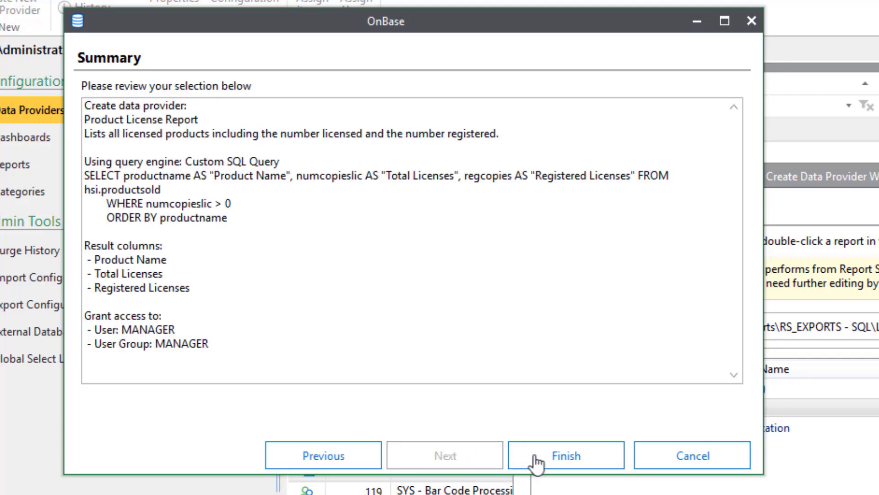
pyautogui.click(570, 455)
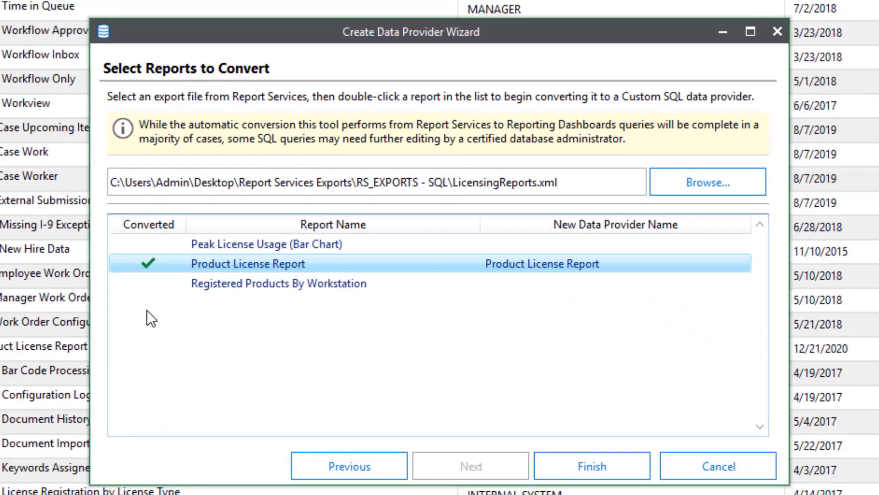
pyautogui.click(586, 467)
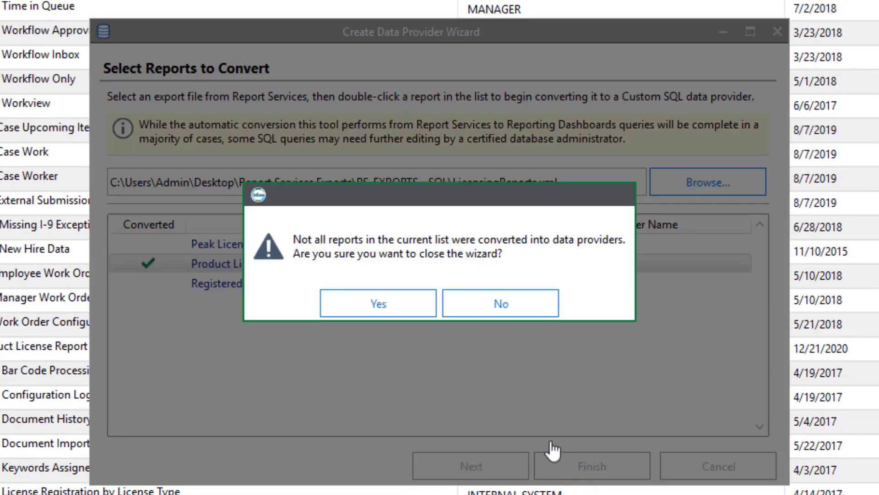
pyautogui.click(403, 304)
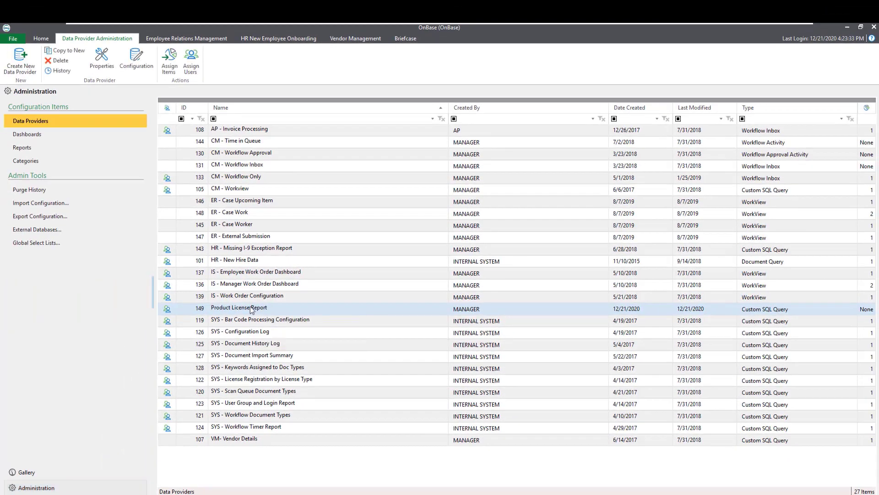
pyautogui.click(224, 312)
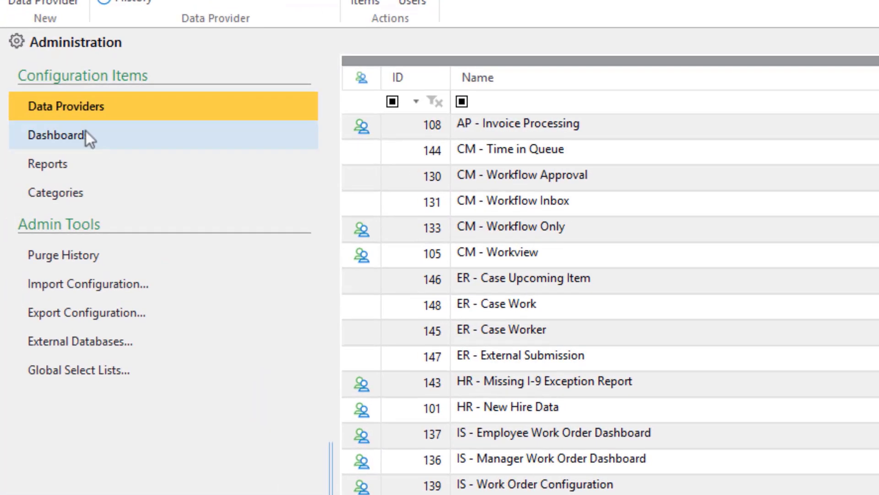
# Start a new dashboard and name it Product License Report.
pyautogui.click(82, 129)
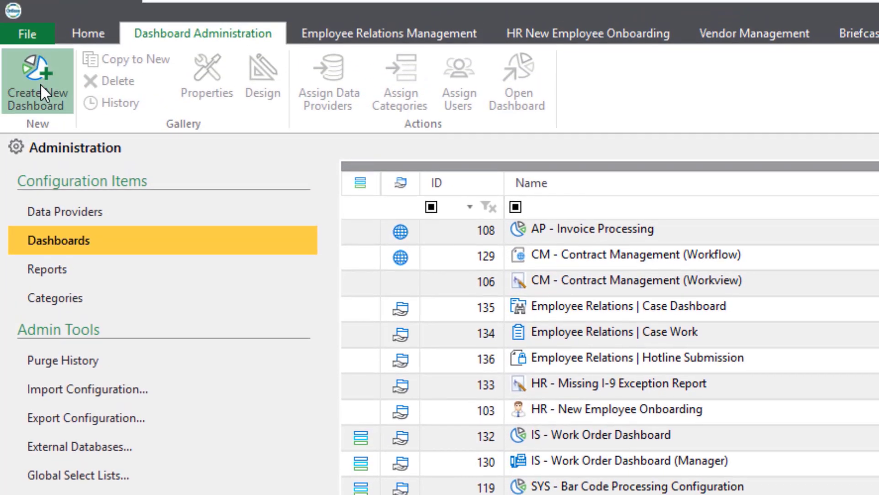
pyautogui.click(37, 46)
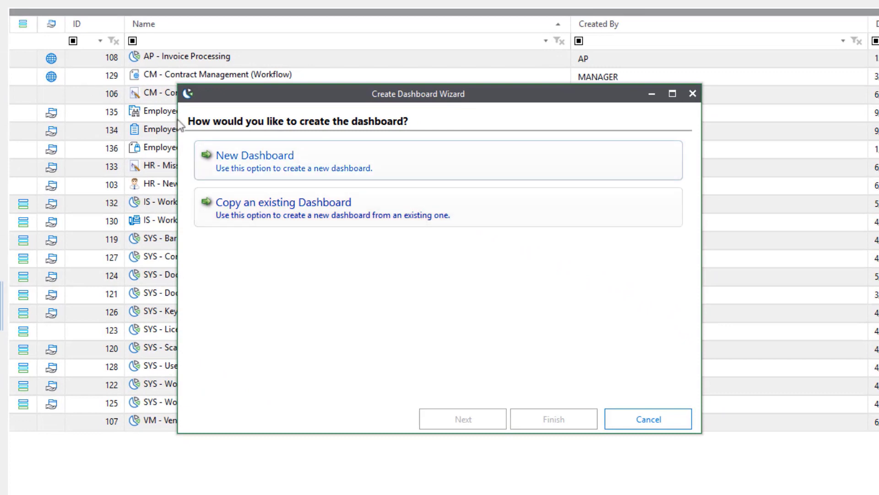
pyautogui.click(261, 155)
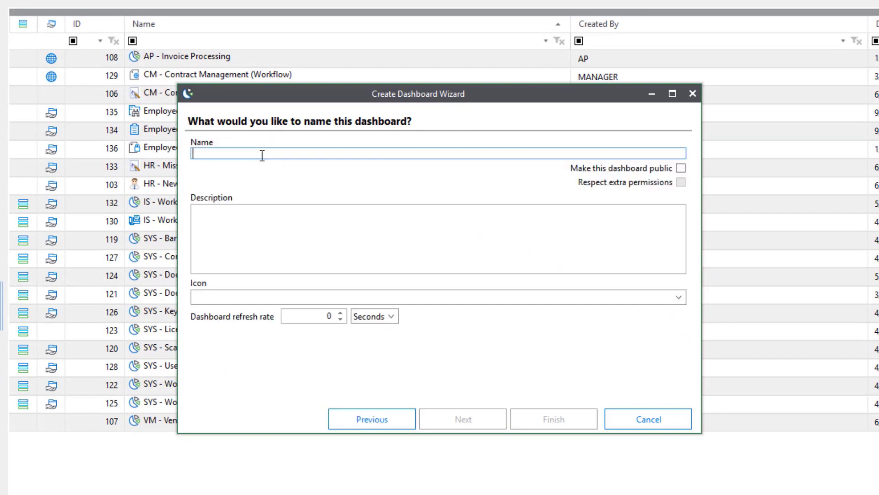
pyautogui.write('Prod')
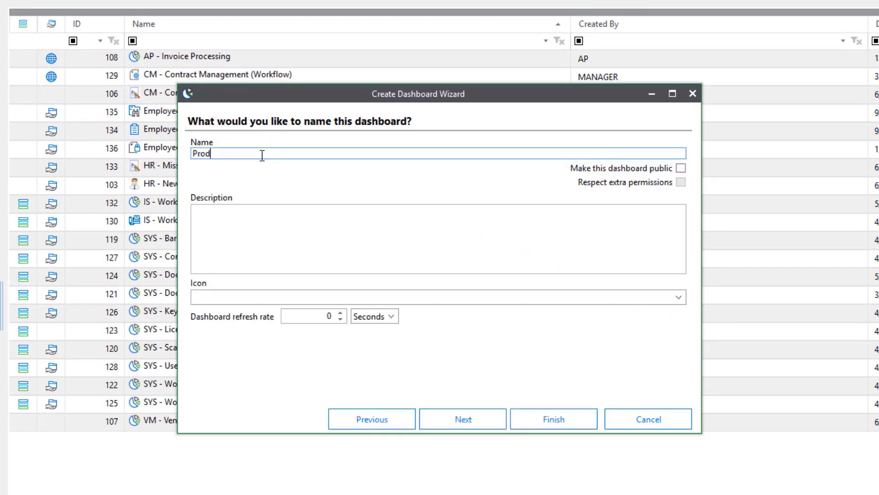
pyautogui.write('uct License Report')
pyautogui.click(461, 416)
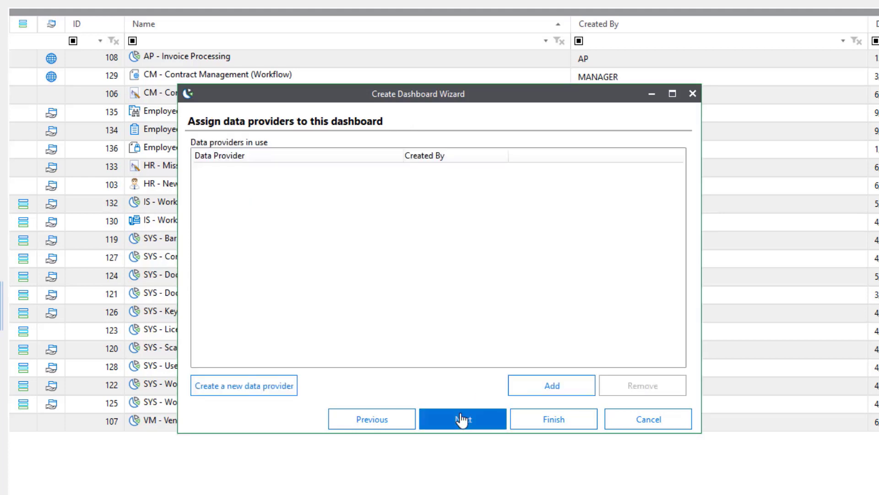
# Assign the Product License Report data provider to the new dashboard.
pyautogui.click(549, 386)
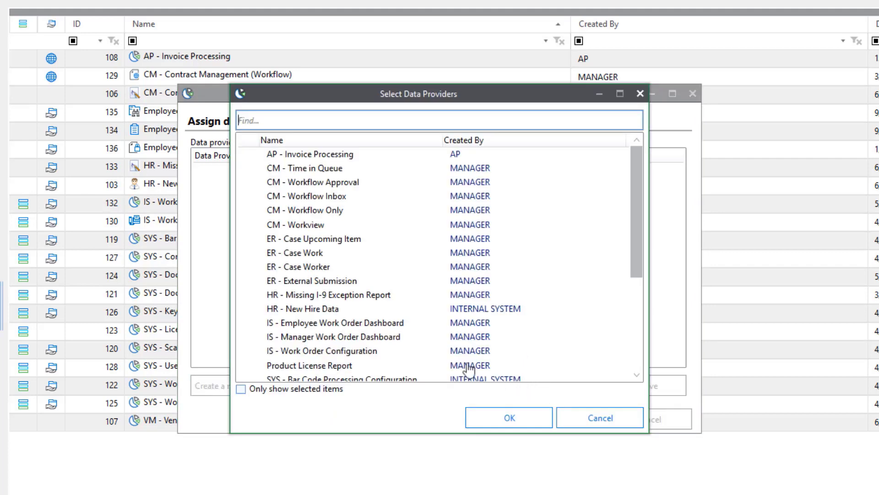
pyautogui.scroll(-1, 313, 316)
pyautogui.scroll(-1, 312, 316)
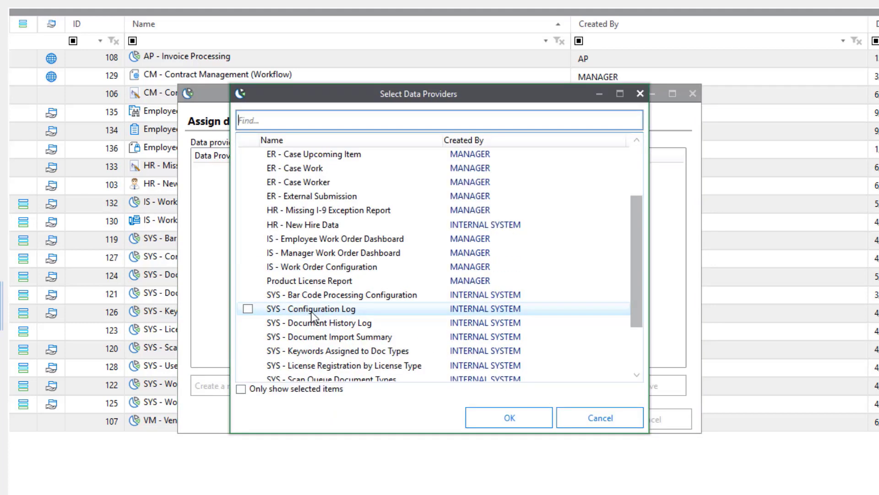
pyautogui.click(248, 280)
pyautogui.click(506, 418)
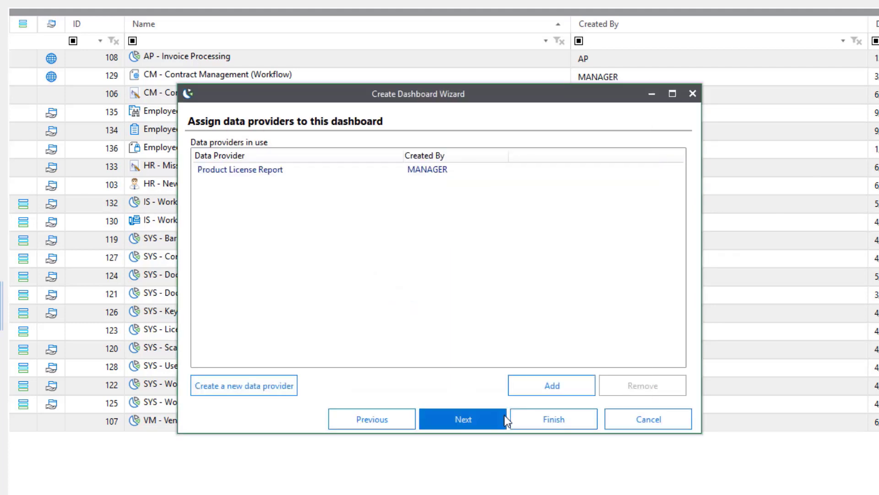
pyautogui.click(486, 418)
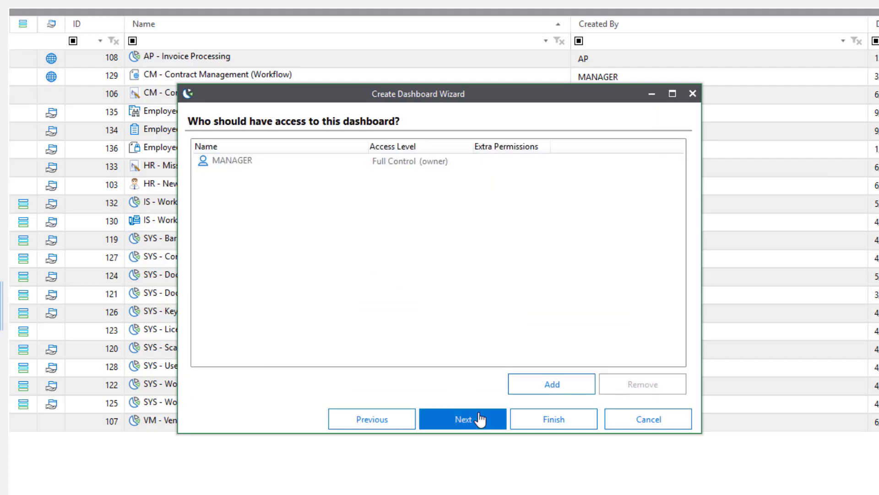
# Grant the MANAGER user group Full Control of the new dashboard and finish the creation wizard.
pyautogui.click(561, 384)
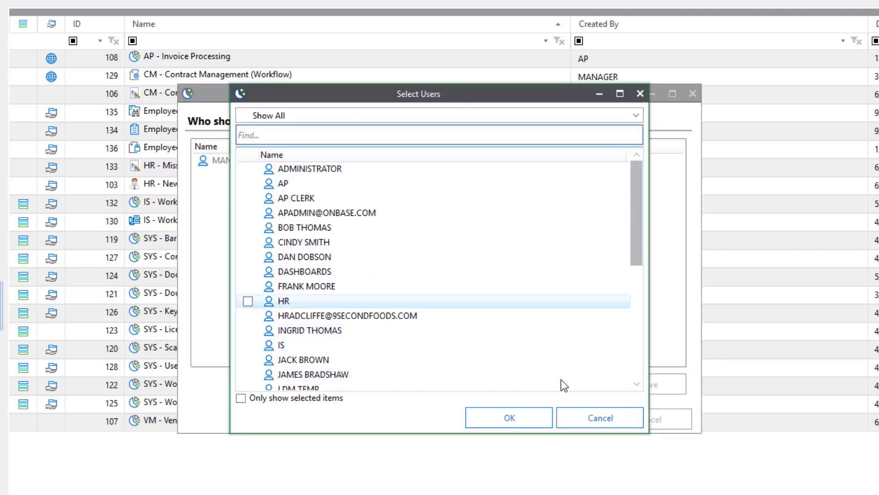
pyautogui.scroll(-6, 562, 379)
pyautogui.click(247, 345)
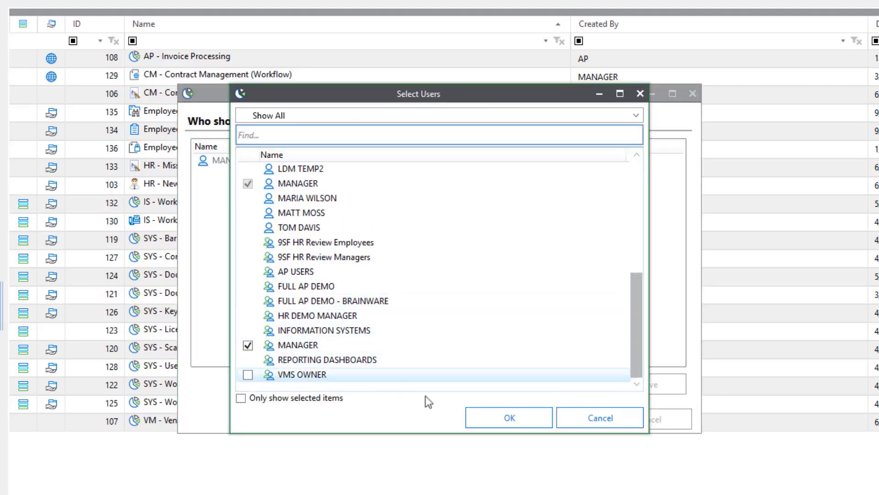
pyautogui.click(490, 414)
pyautogui.rightClick(396, 177)
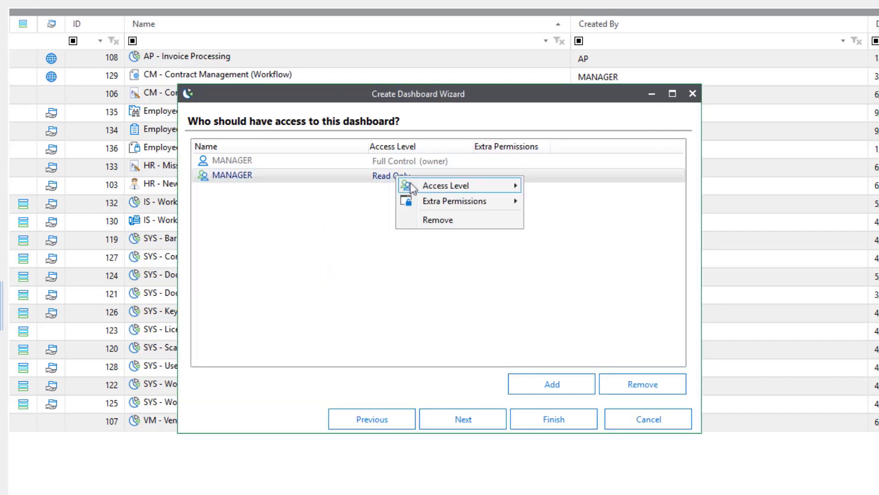
pyautogui.moveTo(414, 186)
pyautogui.click(575, 220)
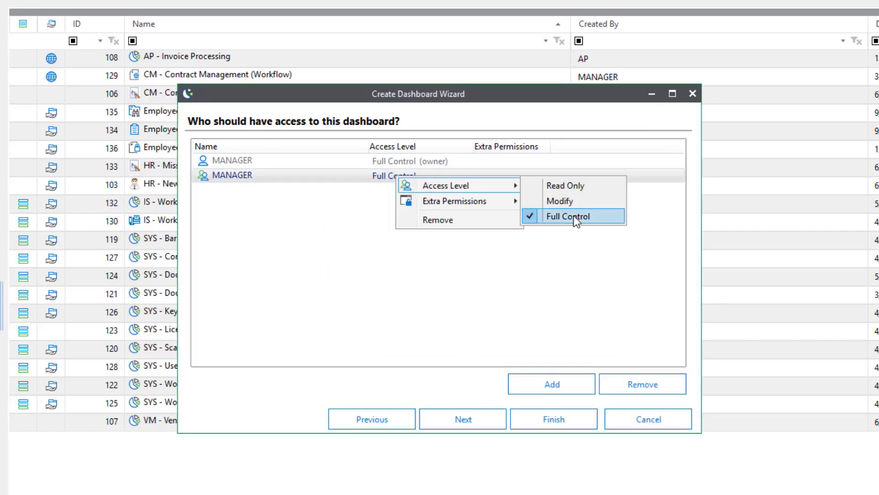
pyautogui.click(489, 417)
pyautogui.click(558, 418)
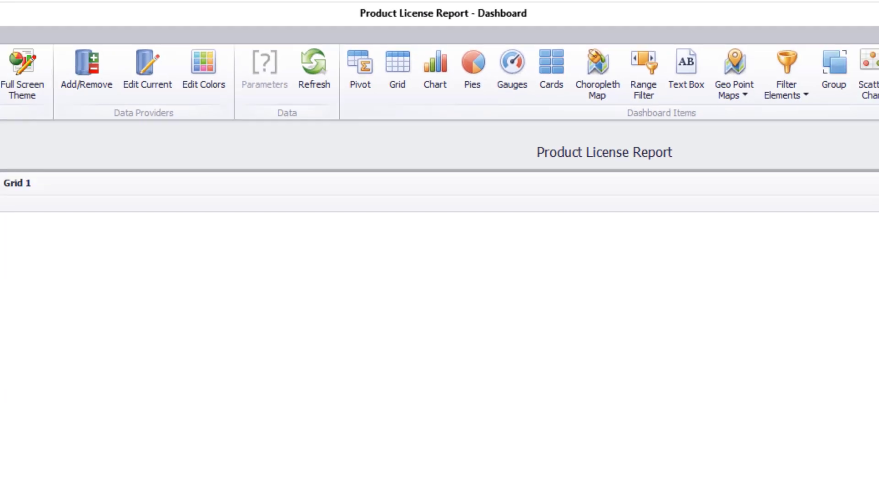
# Add the Product Name, Registered Licenses and Total Licenses fields as columns of Grid 1.
pyautogui.moveTo(48, 123); pyautogui.dragTo(136, 105)
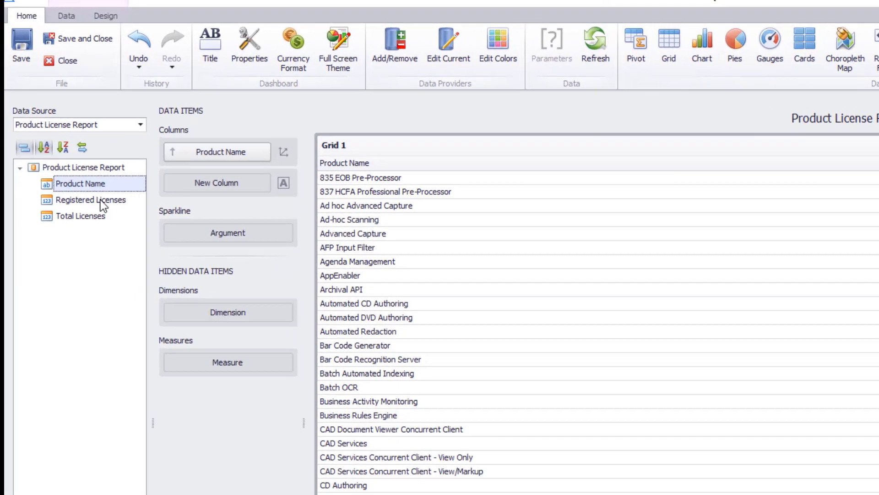
pyautogui.moveTo(100, 200); pyautogui.dragTo(194, 185)
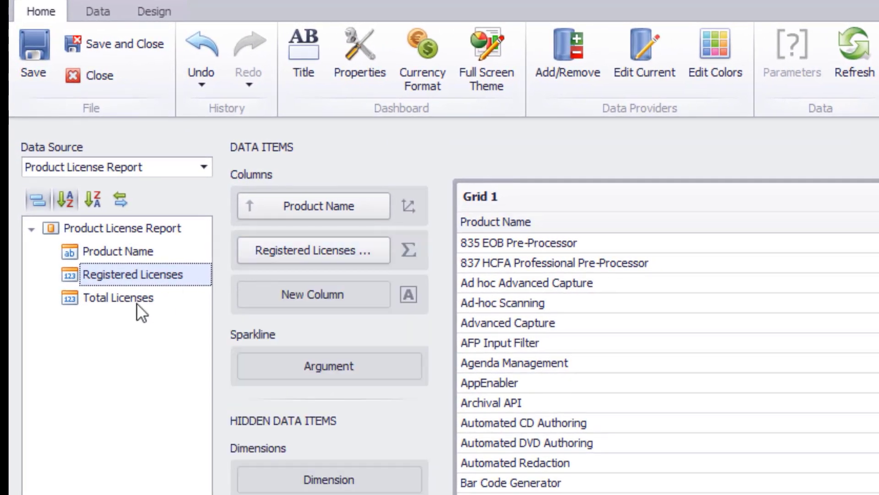
pyautogui.moveTo(136, 303); pyautogui.dragTo(297, 290)
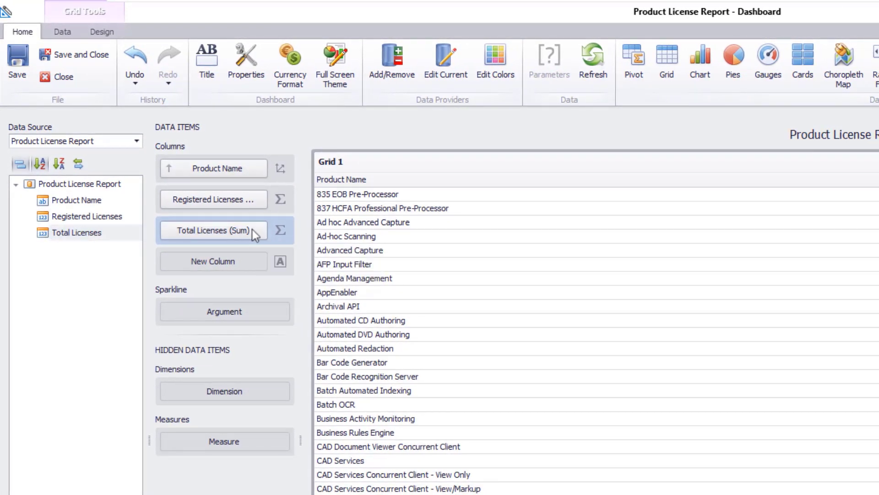
# Format the Total Licenses column as Number with unit Ones and precision 0.
pyautogui.click(261, 230)
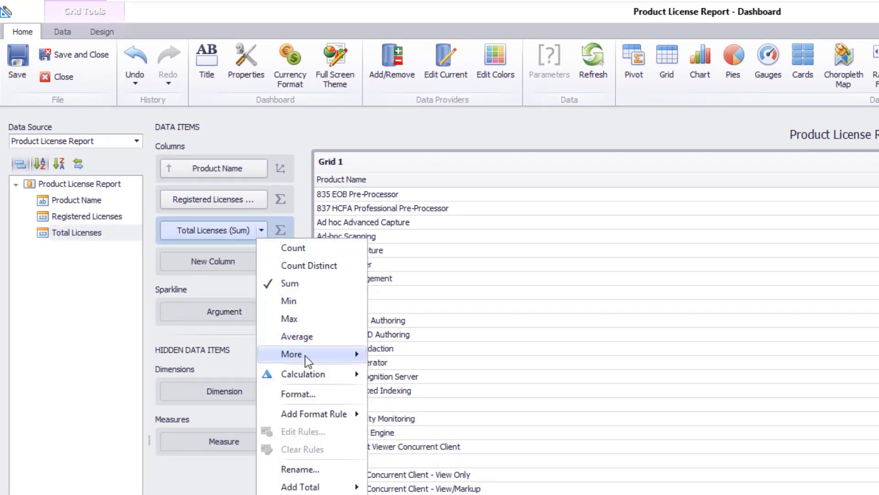
pyautogui.click(312, 392)
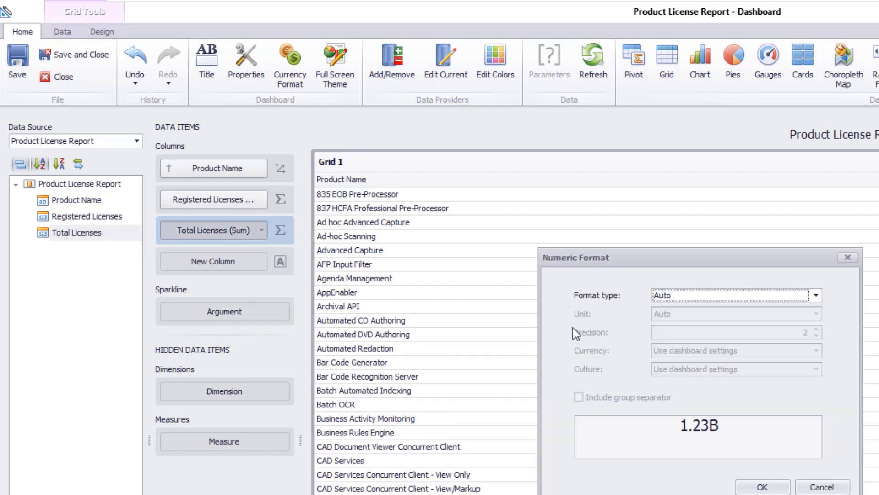
pyautogui.click(695, 297)
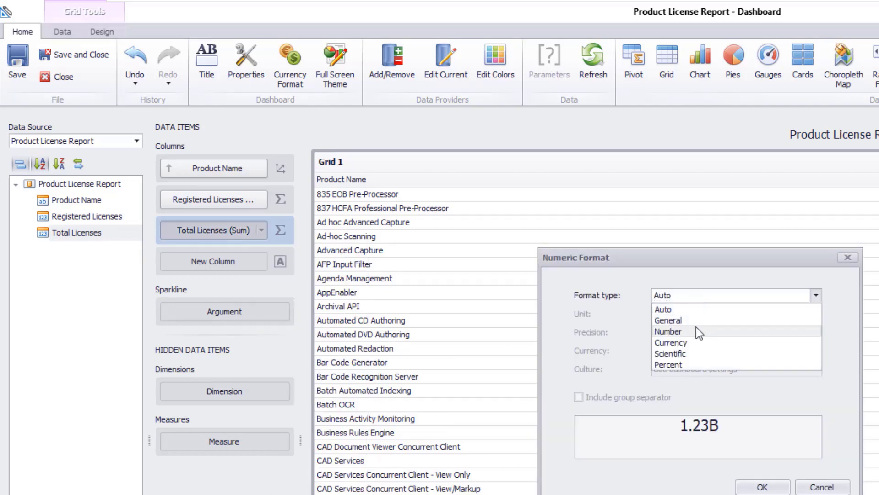
pyautogui.click(696, 328)
pyautogui.click(697, 314)
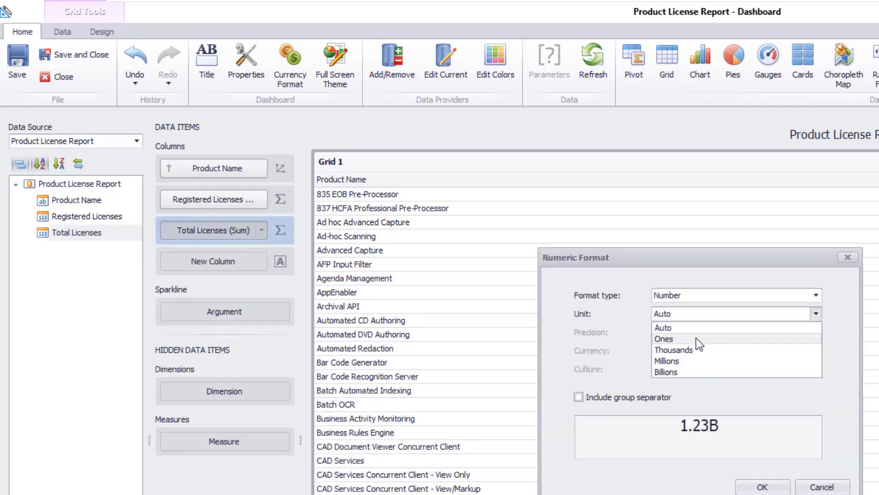
pyautogui.click(696, 338)
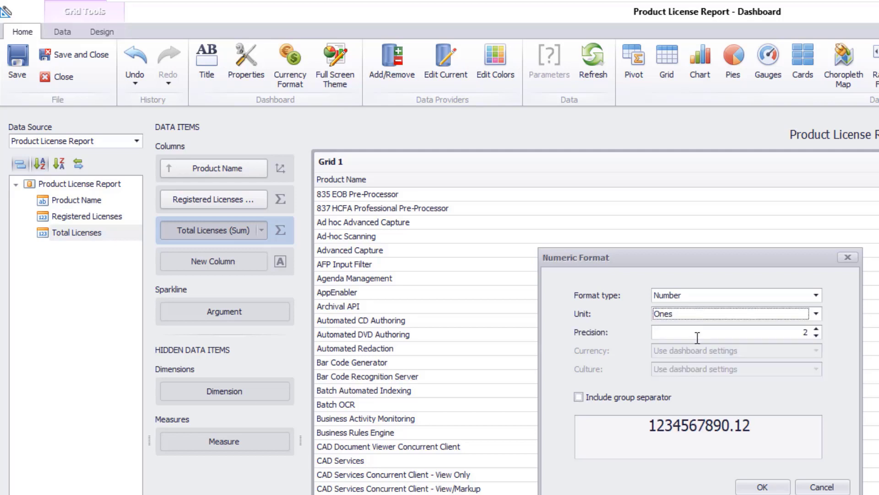
pyautogui.click(817, 334)
pyautogui.click(817, 334)
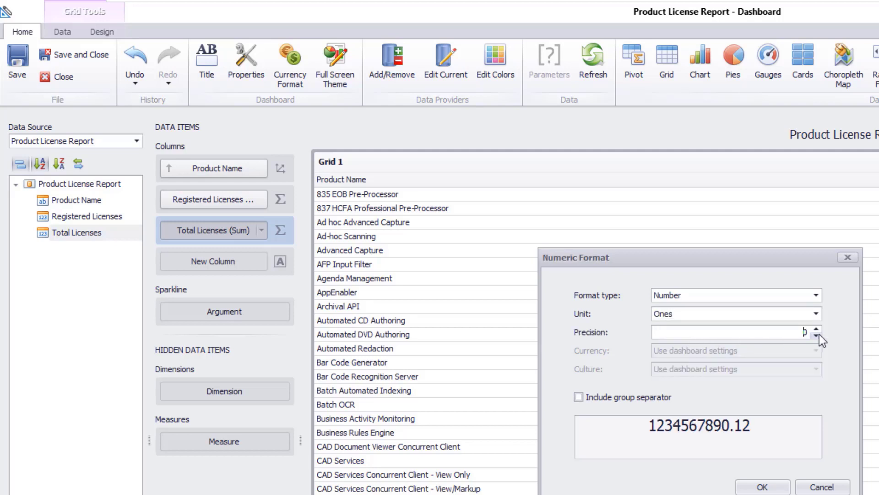
pyautogui.press('Return')
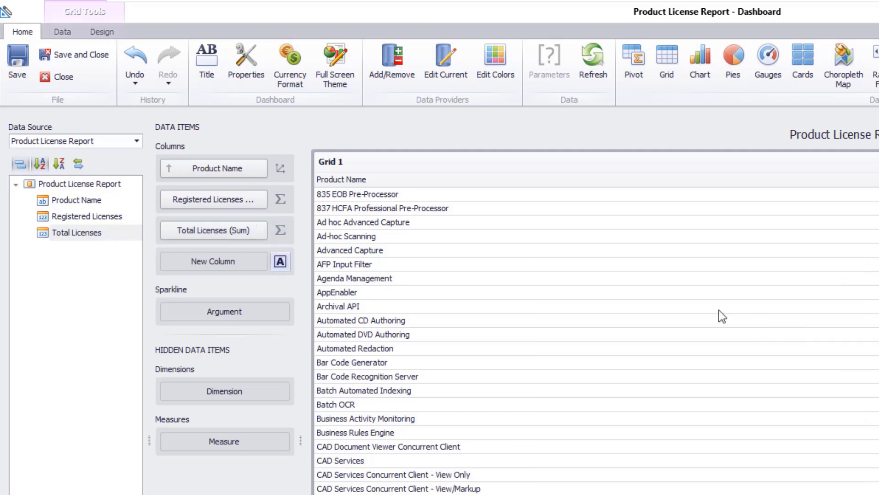
# Format the Registered Licenses column as Number with unit Ones and precision 0.
pyautogui.click(262, 199)
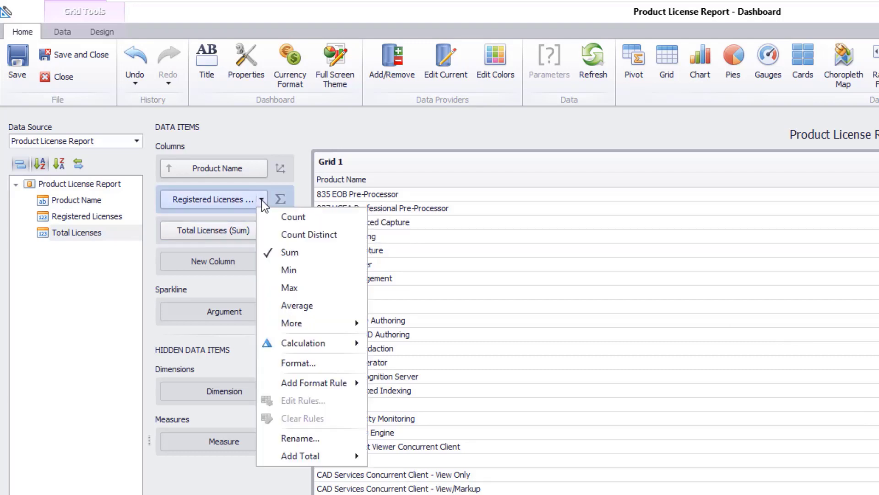
pyautogui.click(323, 364)
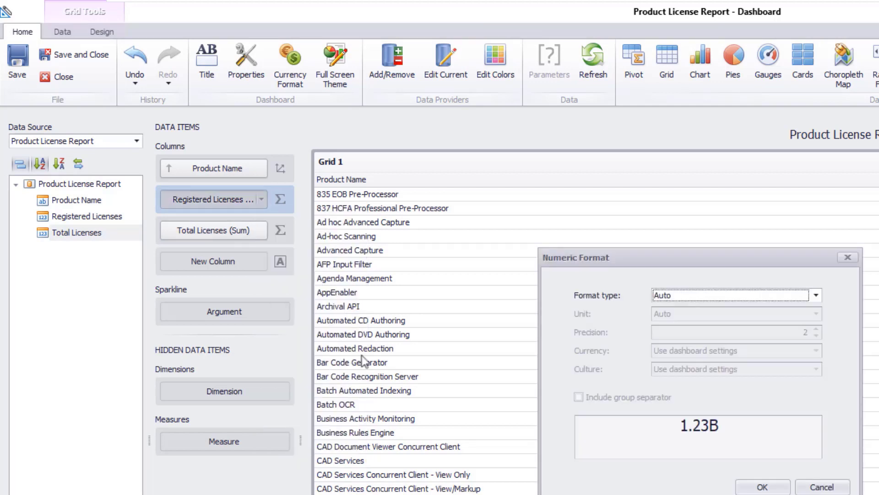
pyautogui.click(729, 296)
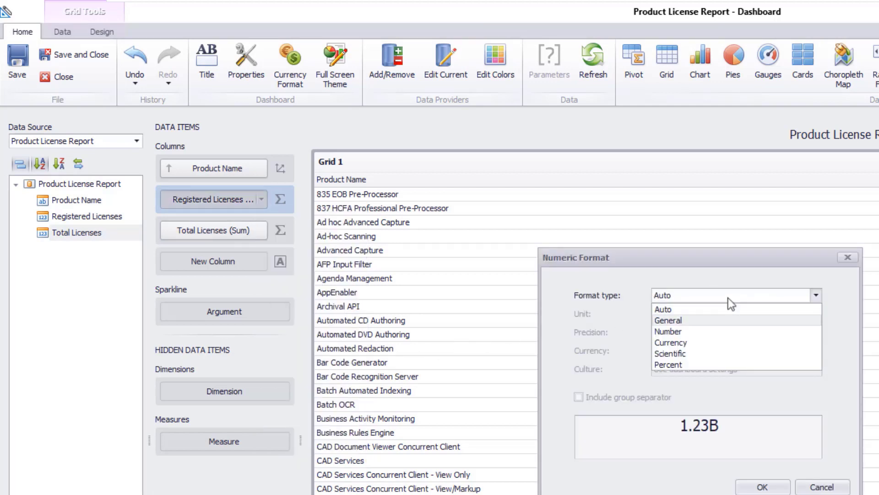
pyautogui.click(714, 331)
pyautogui.click(711, 319)
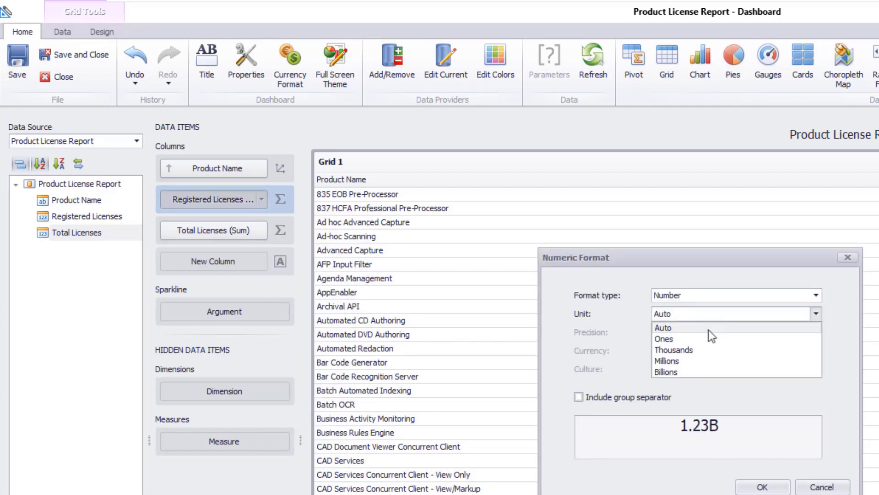
pyautogui.click(708, 330)
pyautogui.click(817, 335)
pyautogui.click(816, 335)
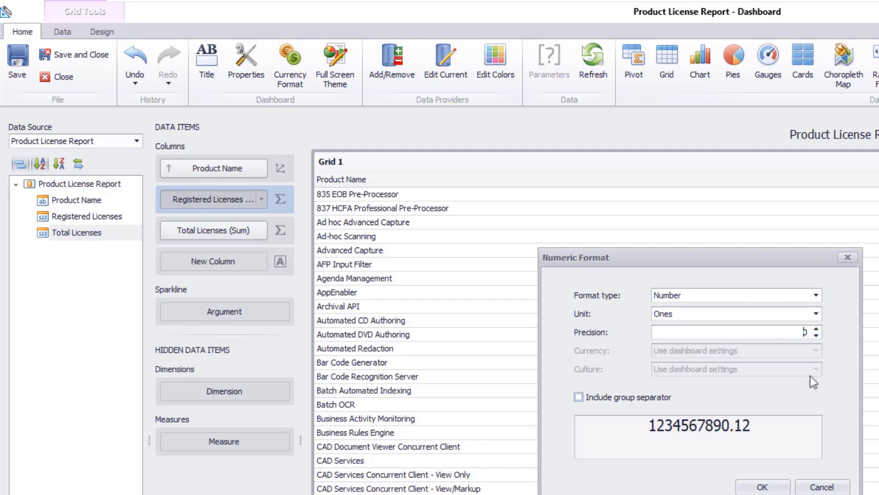
pyautogui.click(771, 486)
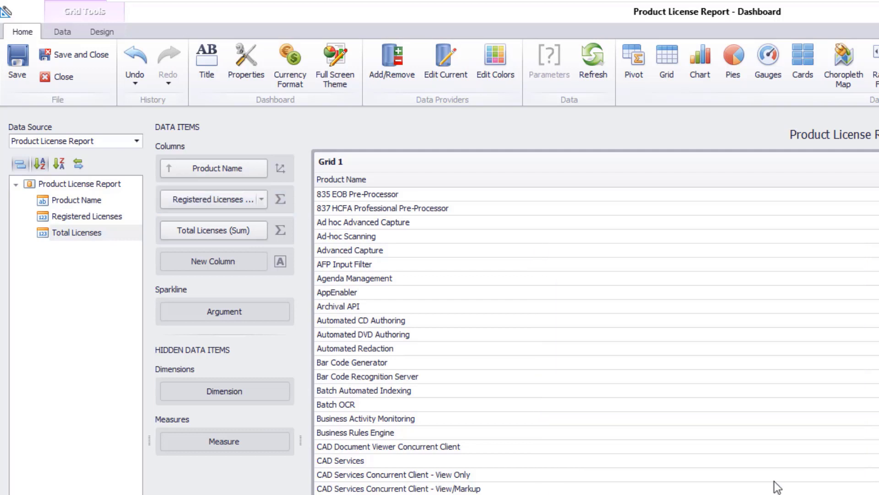
# Change the Registered Licenses column type from Measure to Dimension.
pyautogui.click(281, 200)
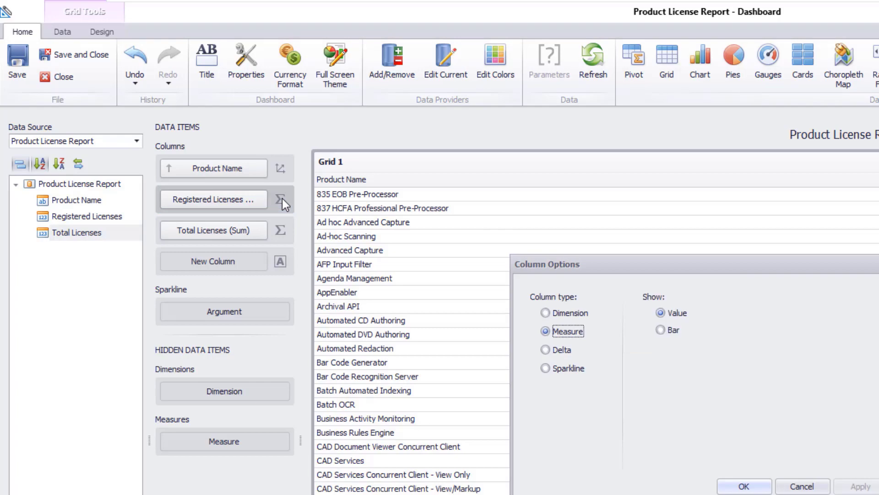
pyautogui.click(546, 312)
pyautogui.click(744, 485)
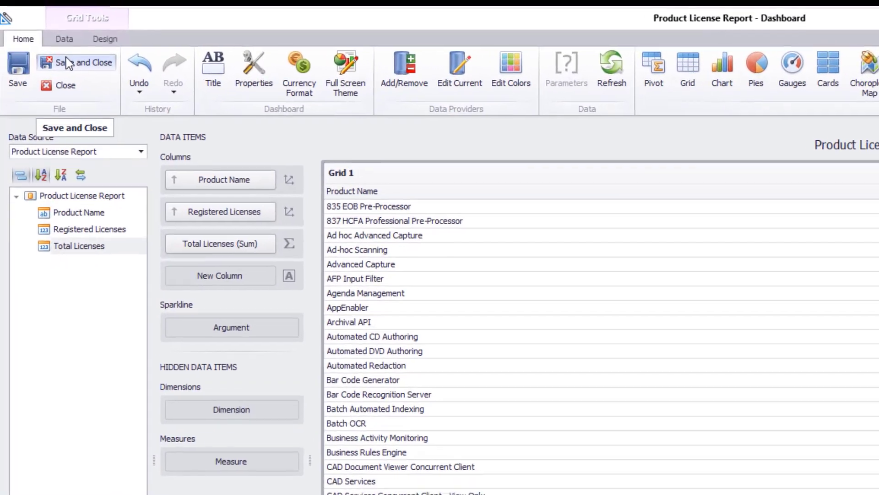
# Save and close the dashboard design, and open Product License Report from the Gallery.
pyautogui.click(67, 63)
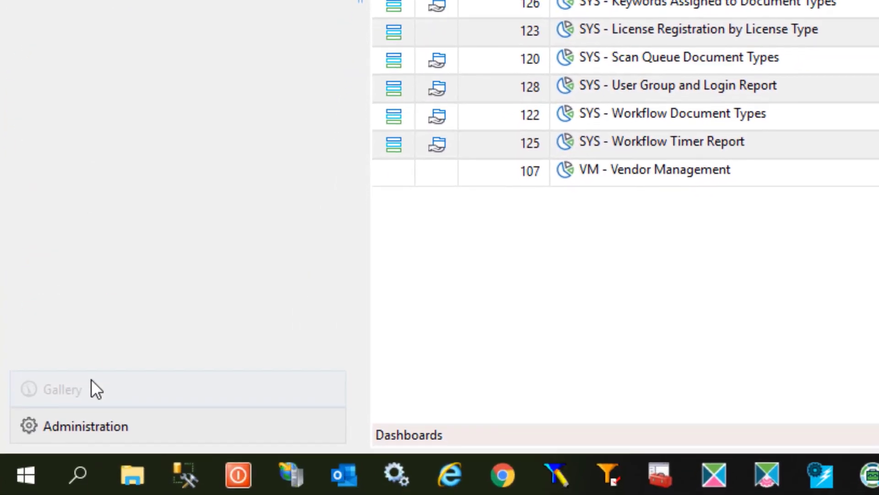
pyautogui.click(94, 388)
pyautogui.click(99, 82)
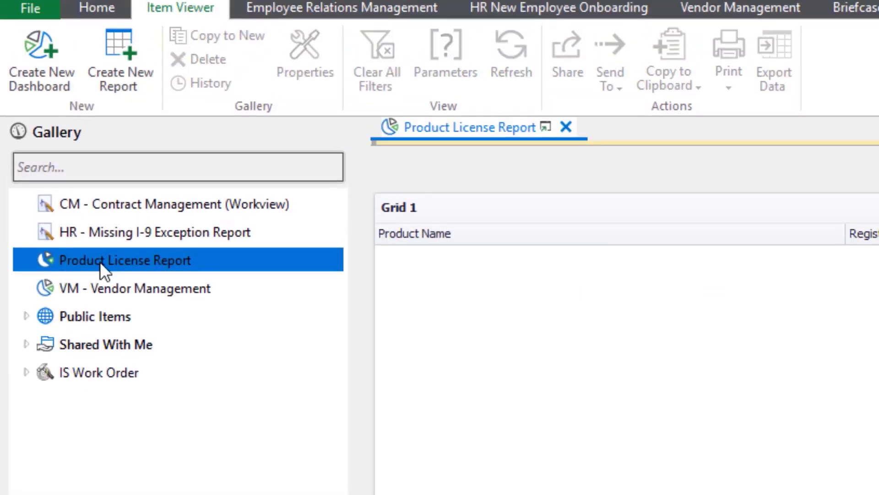